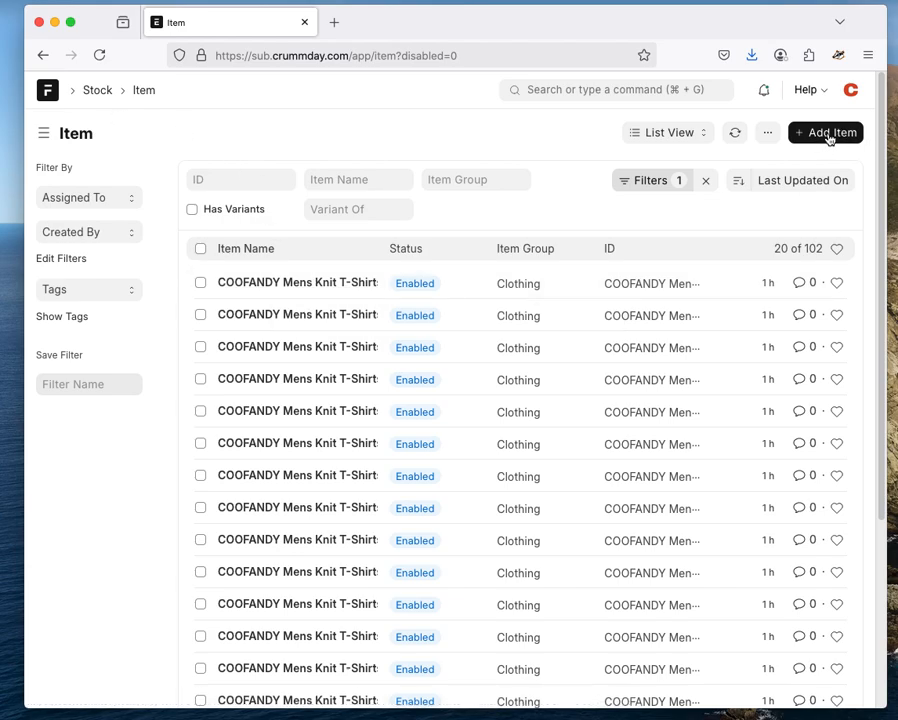
click(827, 140)
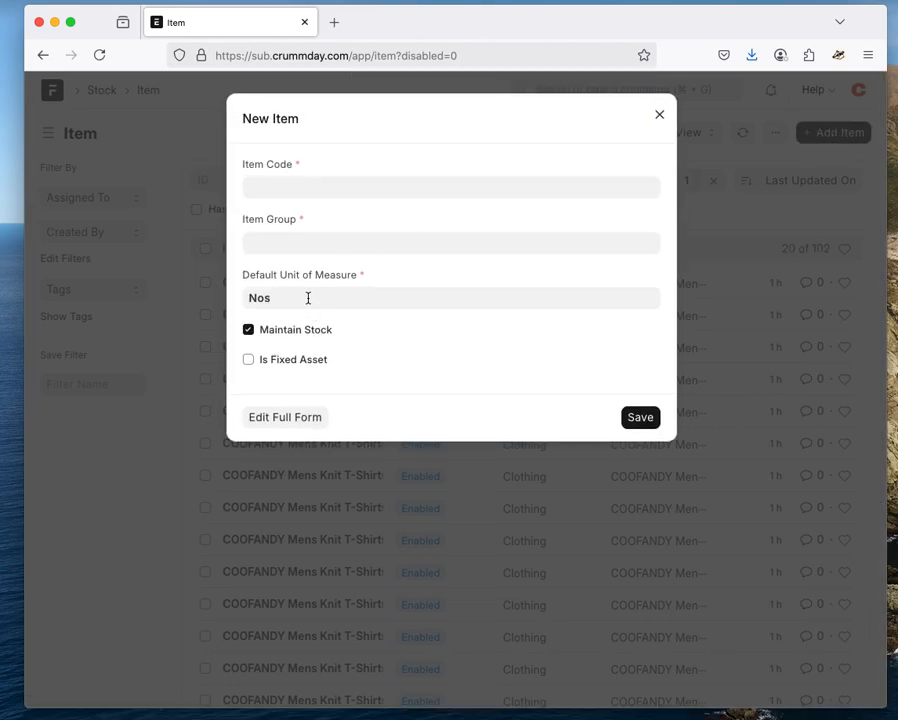
click(314, 236)
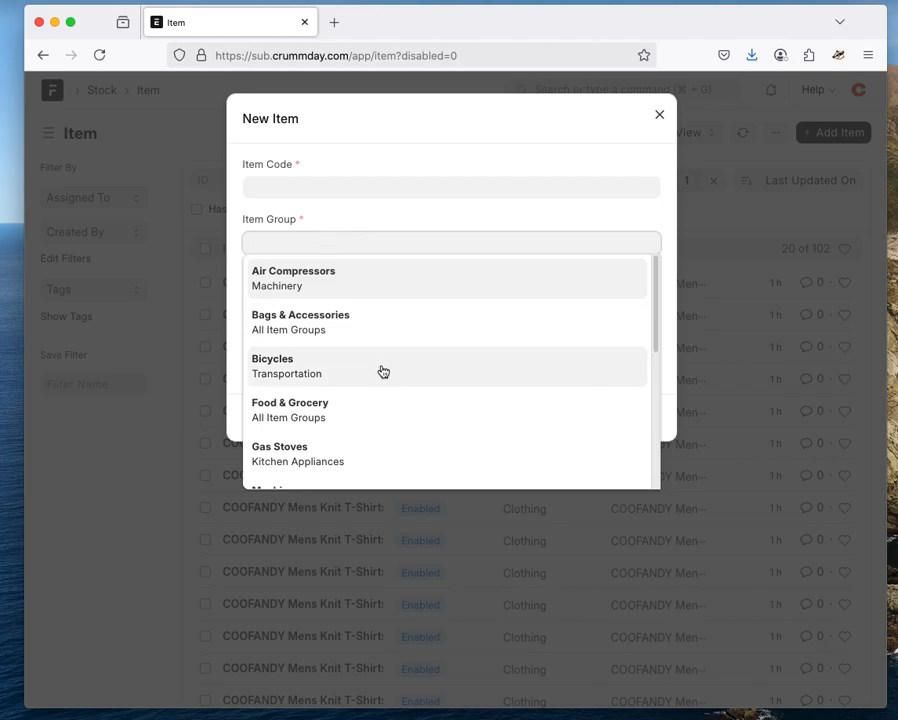
scroll(381, 371, down, 5)
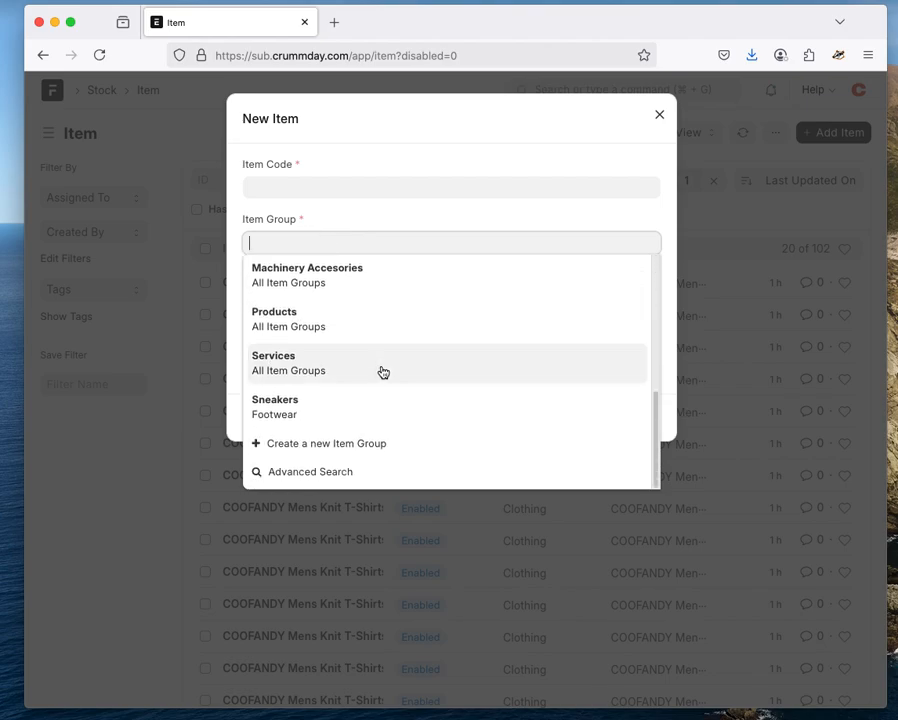
click(381, 371)
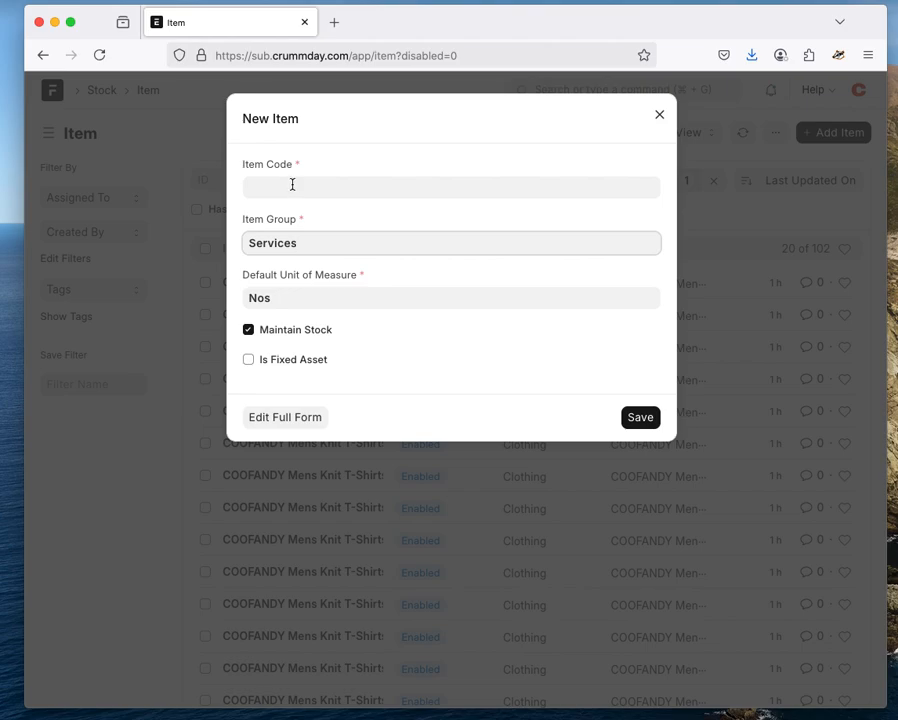
click(659, 116)
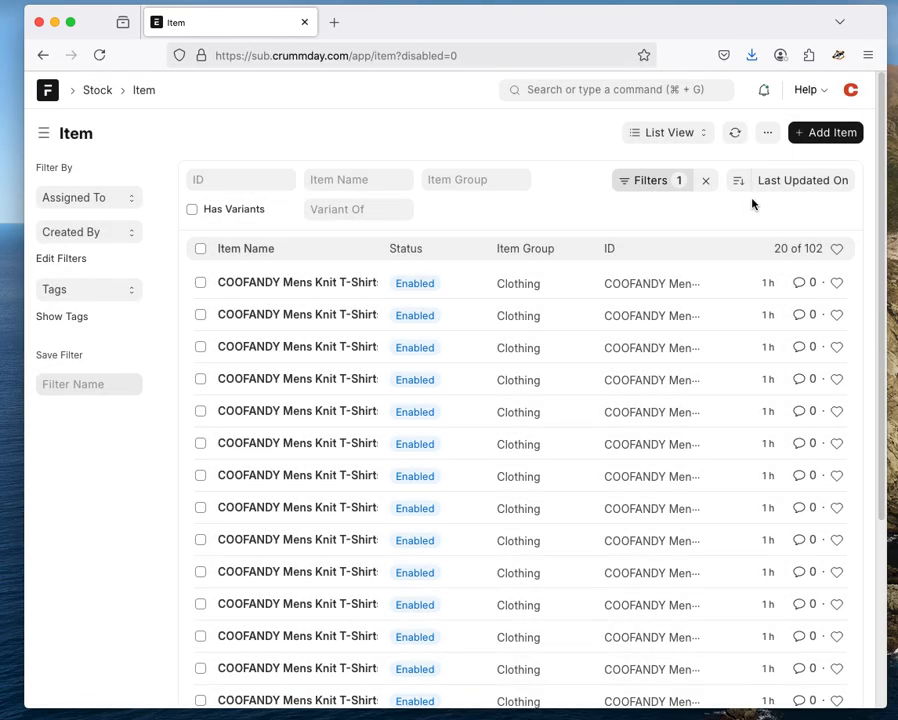
Open the item list from the Stock workspace
click(55, 98)
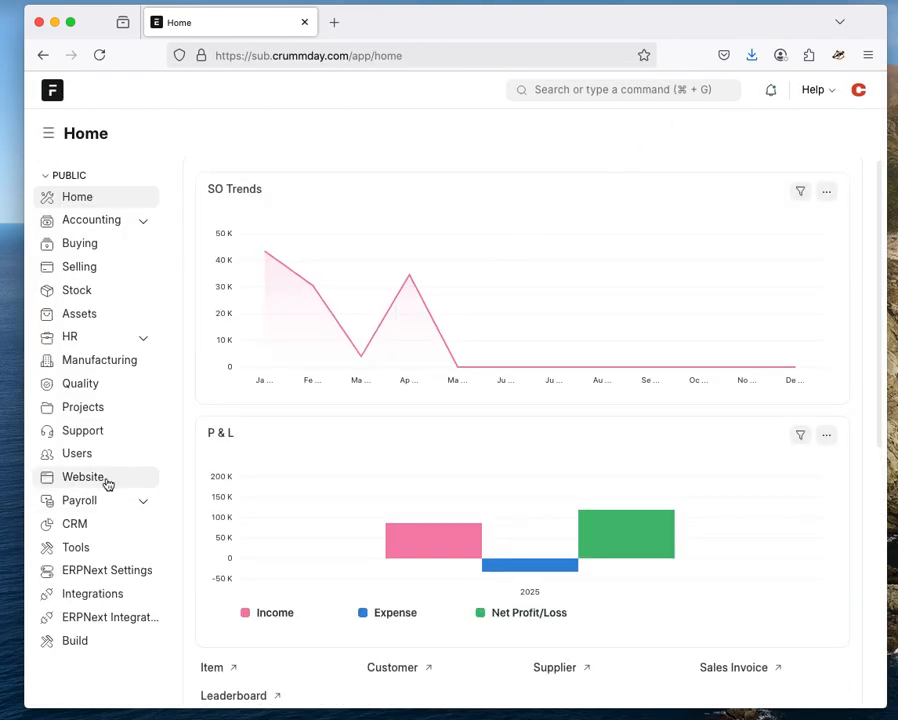
click(71, 292)
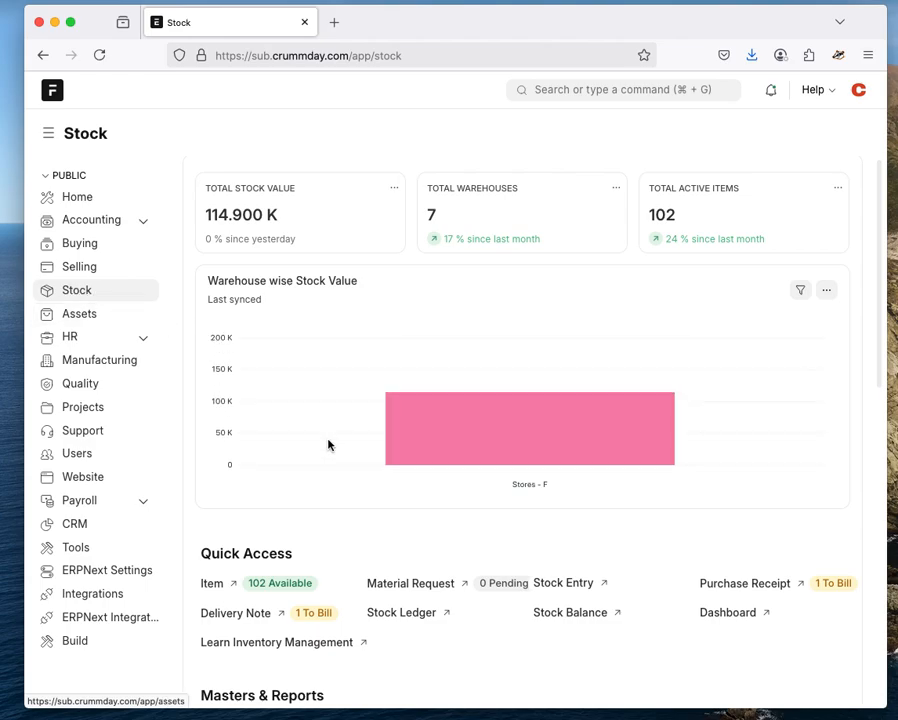
scroll(328, 445, down, 2)
click(210, 500)
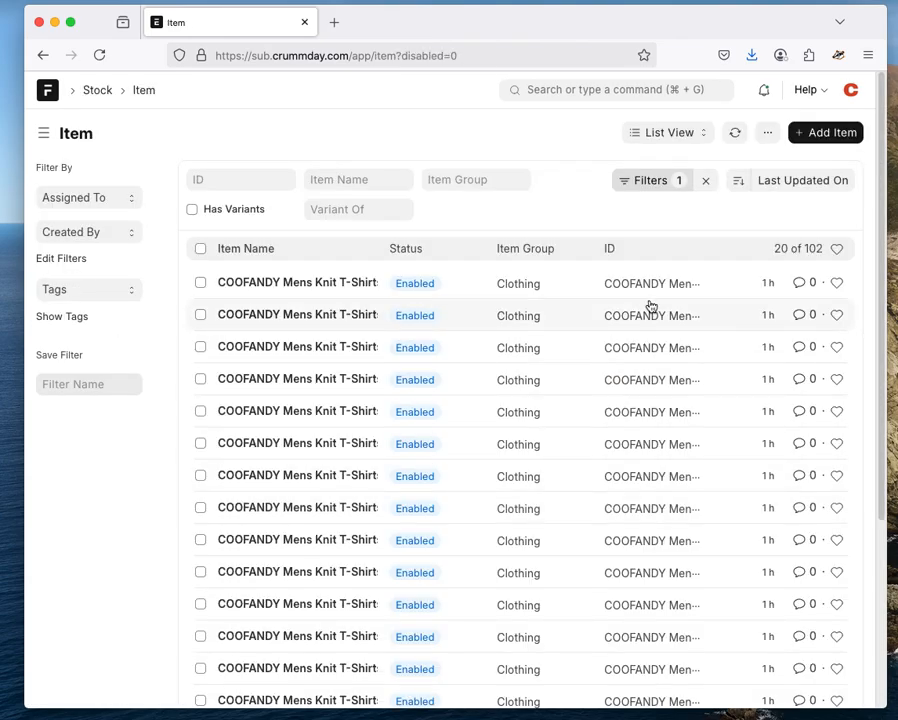
Start a new item in the Services item group and turn off Maintain Stock
click(845, 137)
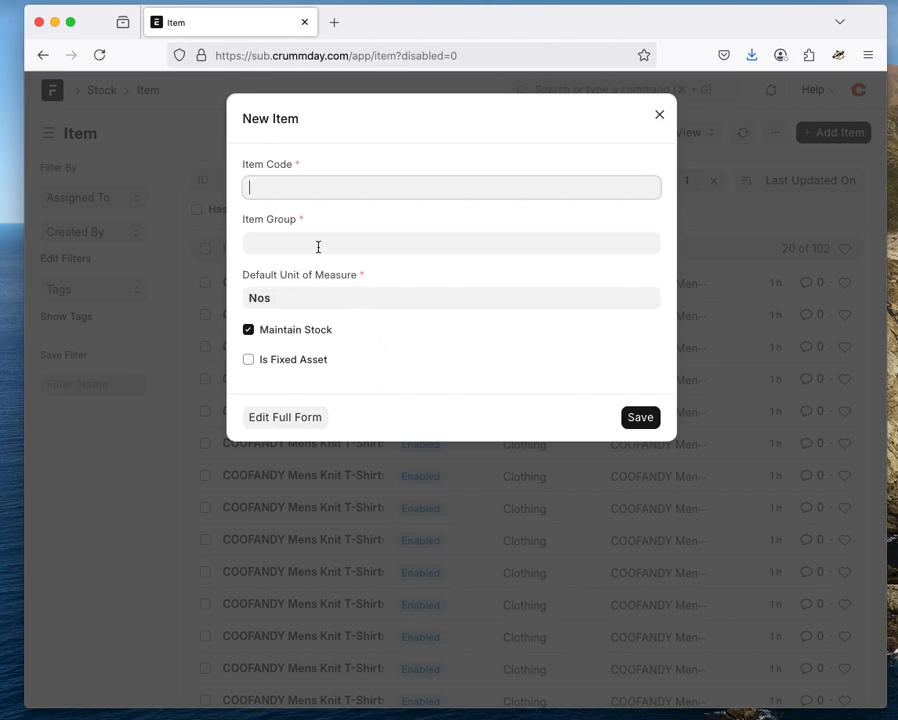
click(318, 247)
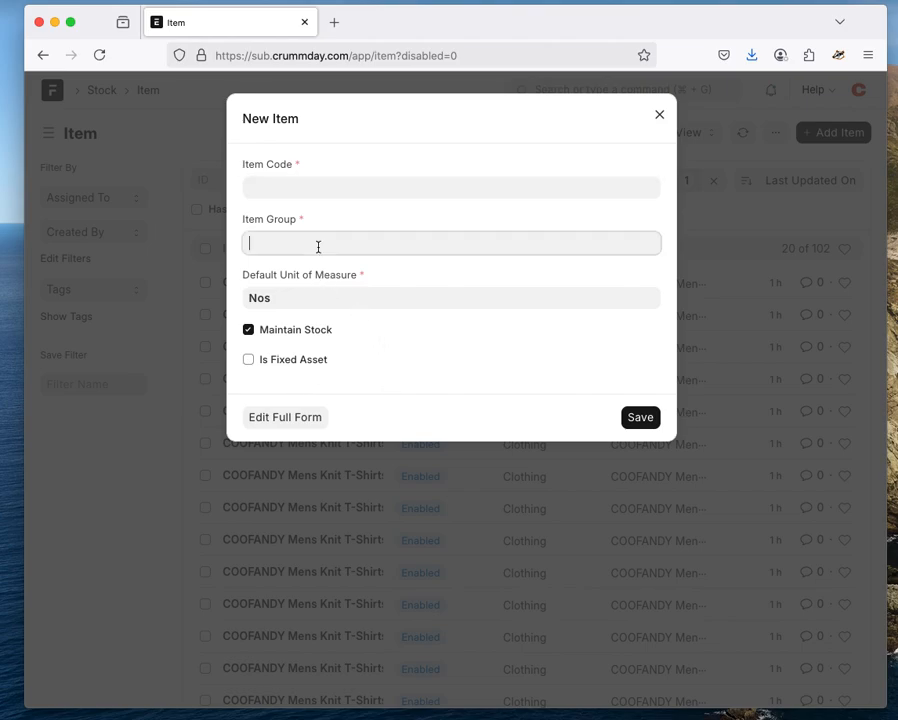
text(serv)
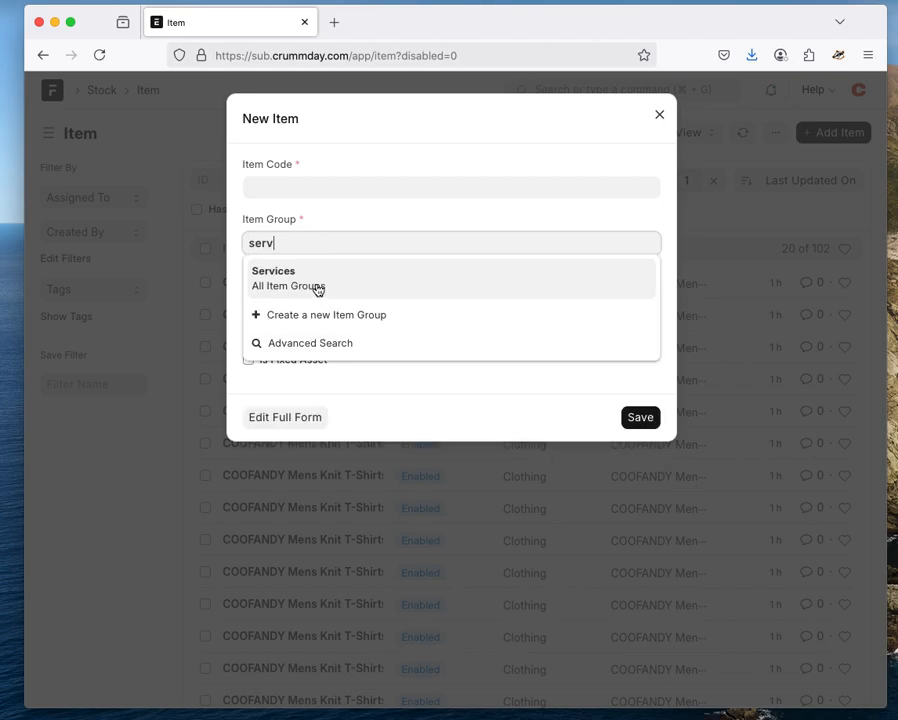
click(316, 288)
click(298, 293)
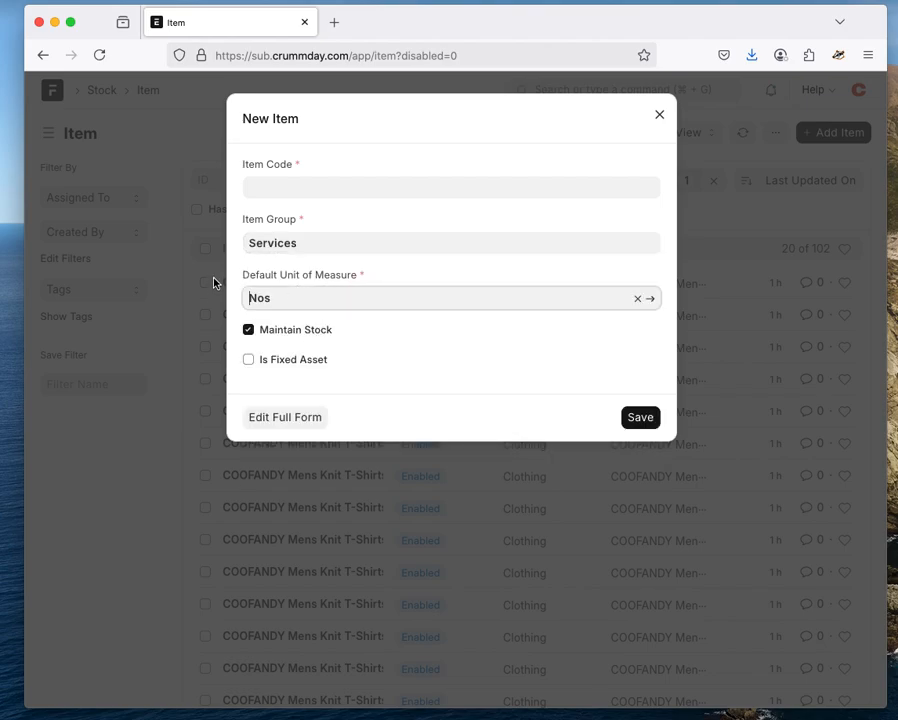
click(296, 334)
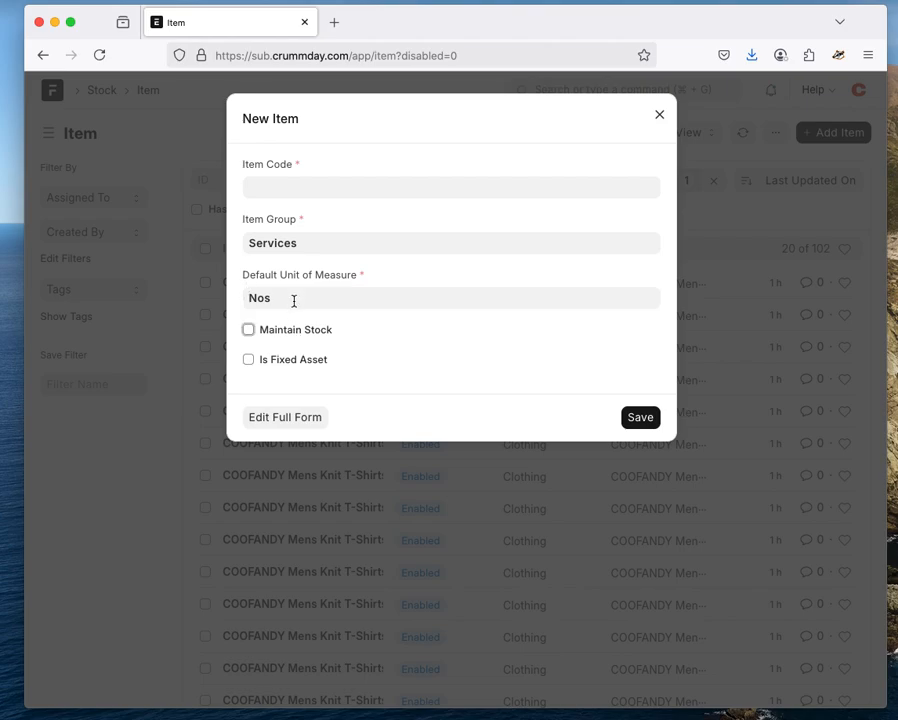
Set the new item's code to Cleaning Services
click(308, 183)
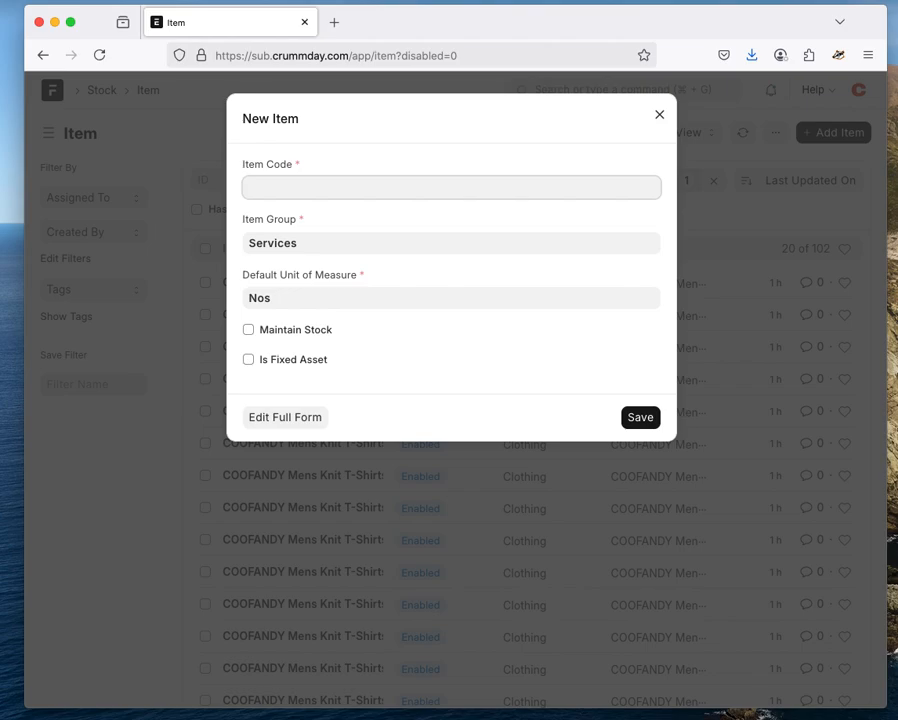
text(cleaning)
key(BackSpace)
key(BackSpace)
key(BackSpace)
key(BackSpace)
key(BackSpace)
key(BackSpace)
key(BackSpace)
key(BackSpace)
text(Cleaning Services)
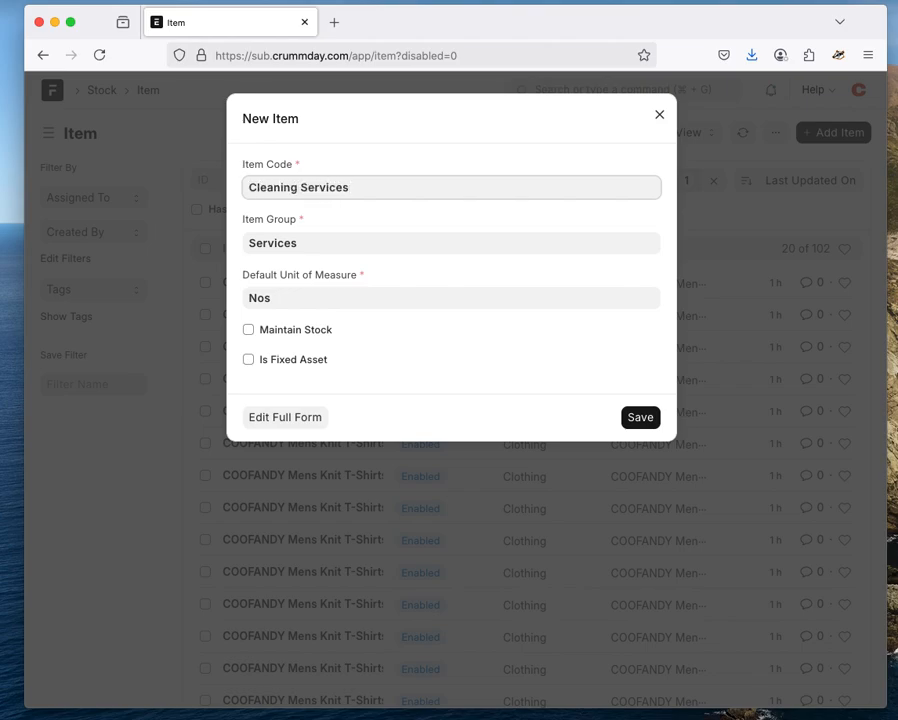
Continue the new item in the full form and copy its item code, Cleaning Services, into the item name
click(283, 424)
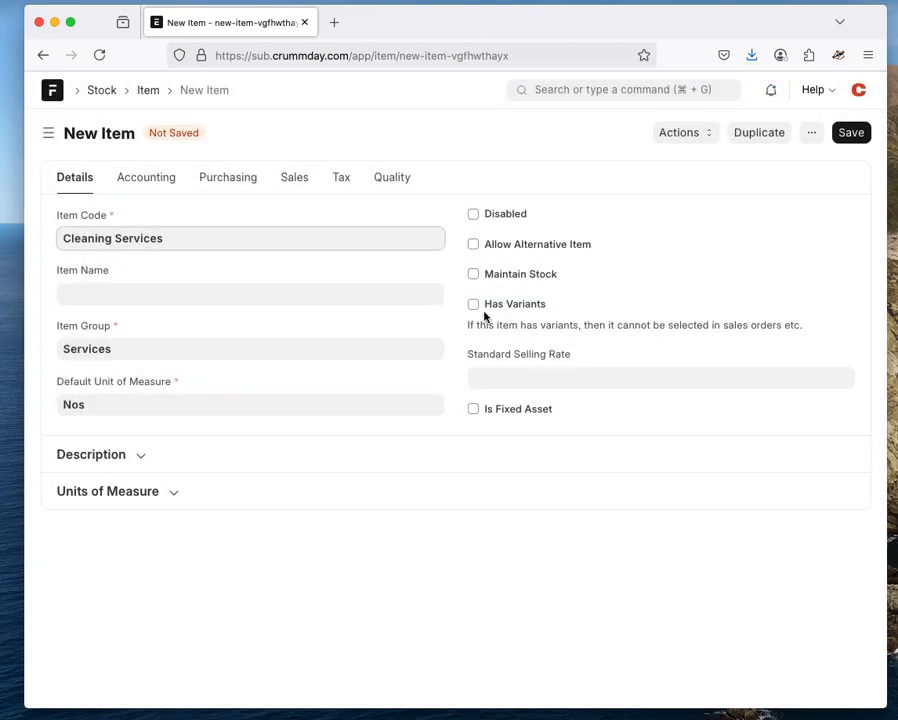
triple_click(111, 235)
key(super+c)
right_click(111, 233)
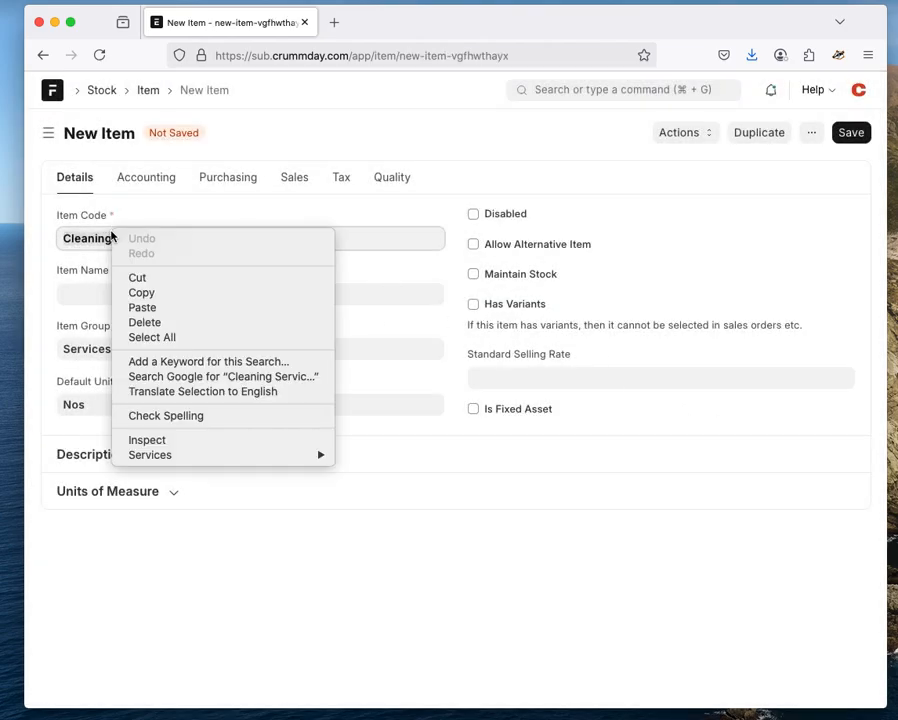
click(166, 296)
click(164, 294)
right_click(165, 293)
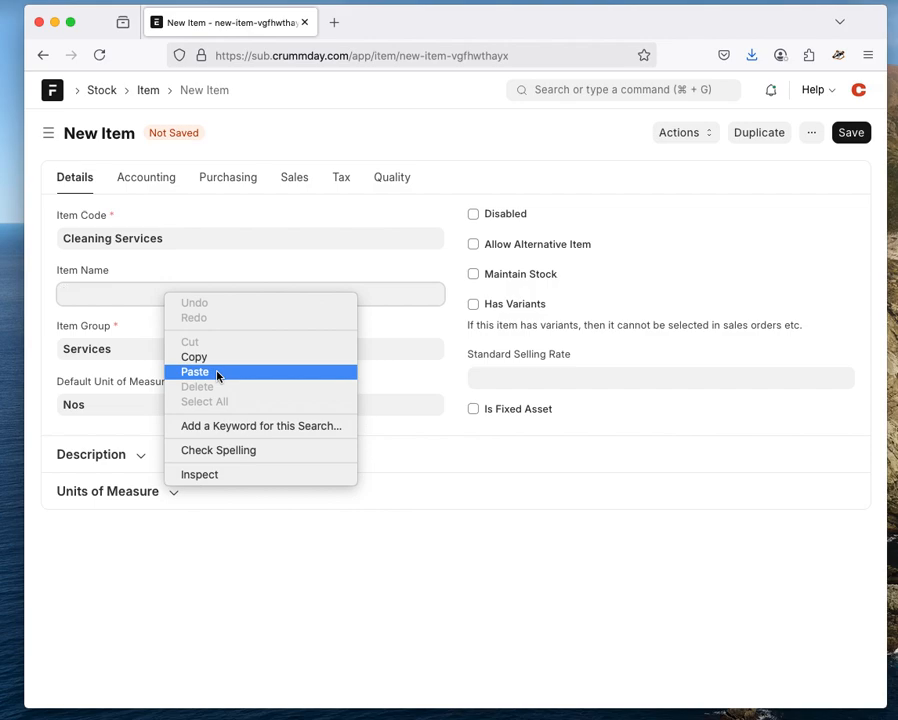
click(195, 372)
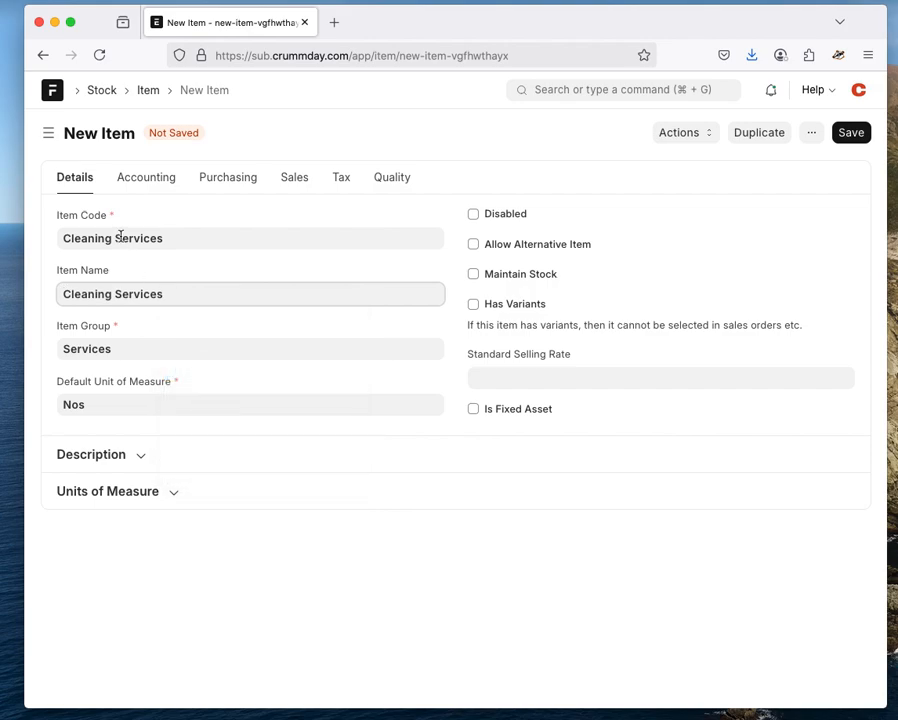
Turn off Grant Commission in the new item's sales settings and return to its details
click(298, 179)
click(130, 273)
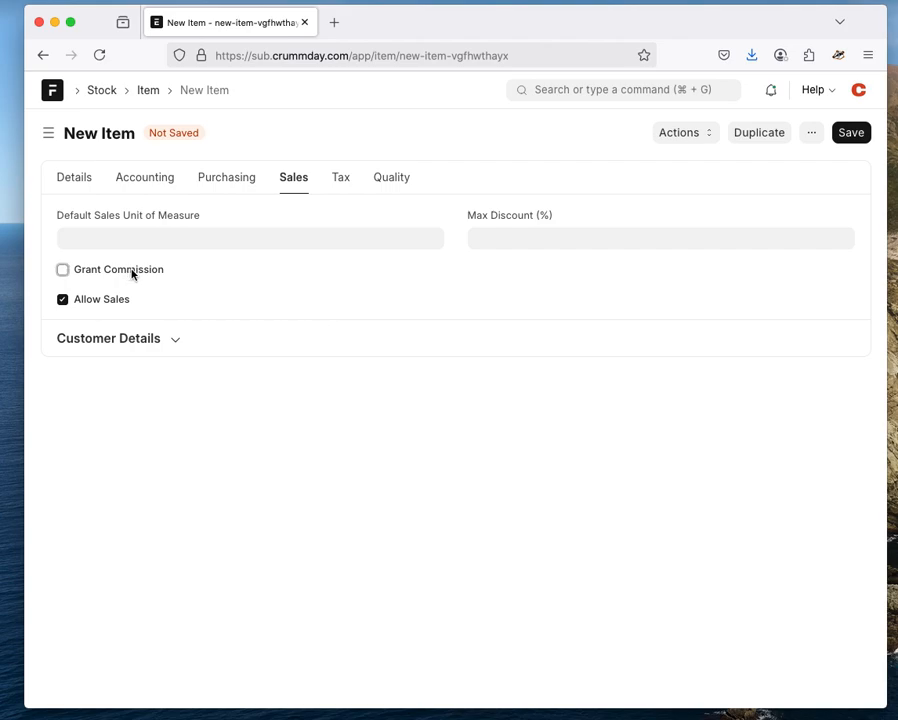
click(66, 181)
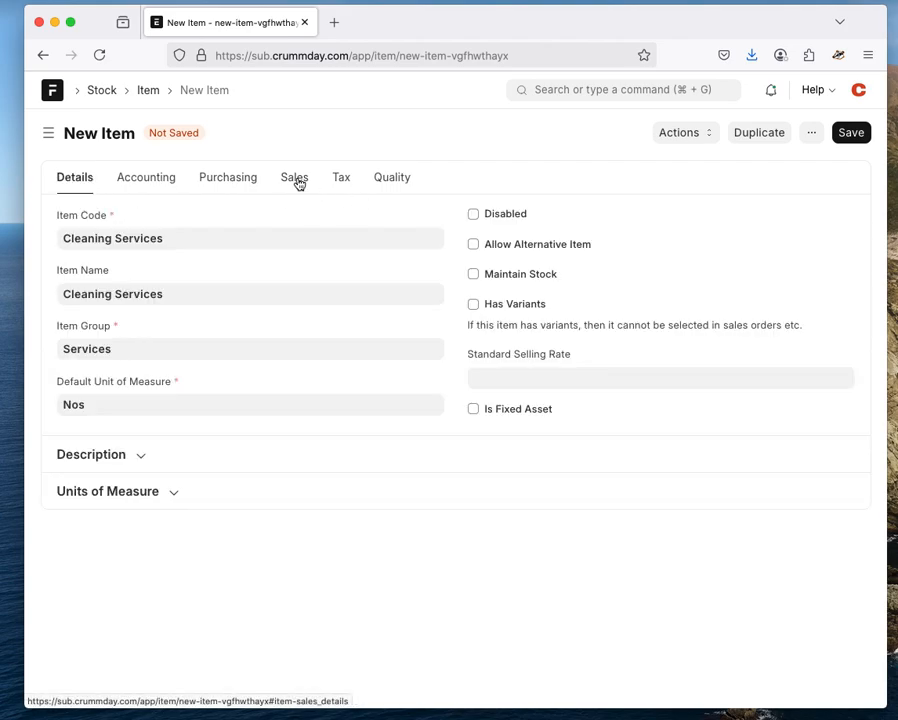
click(528, 376)
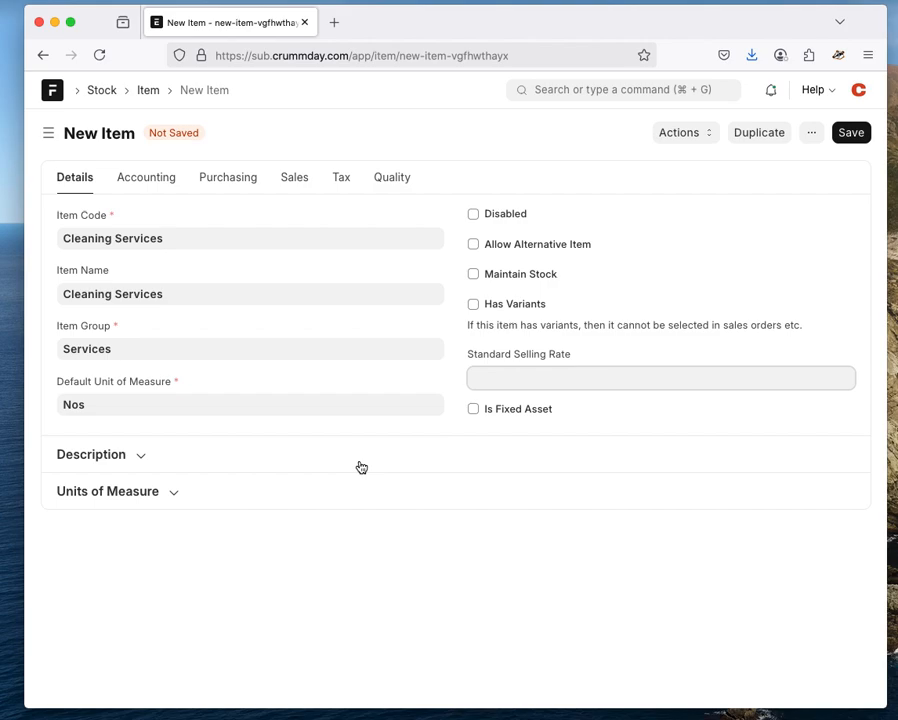
text(100)
drag(571, 354, 538, 394)
click(464, 378)
triple_click(520, 381)
key(BackSpace)
Save the new Cleaning Services item
click(851, 132)
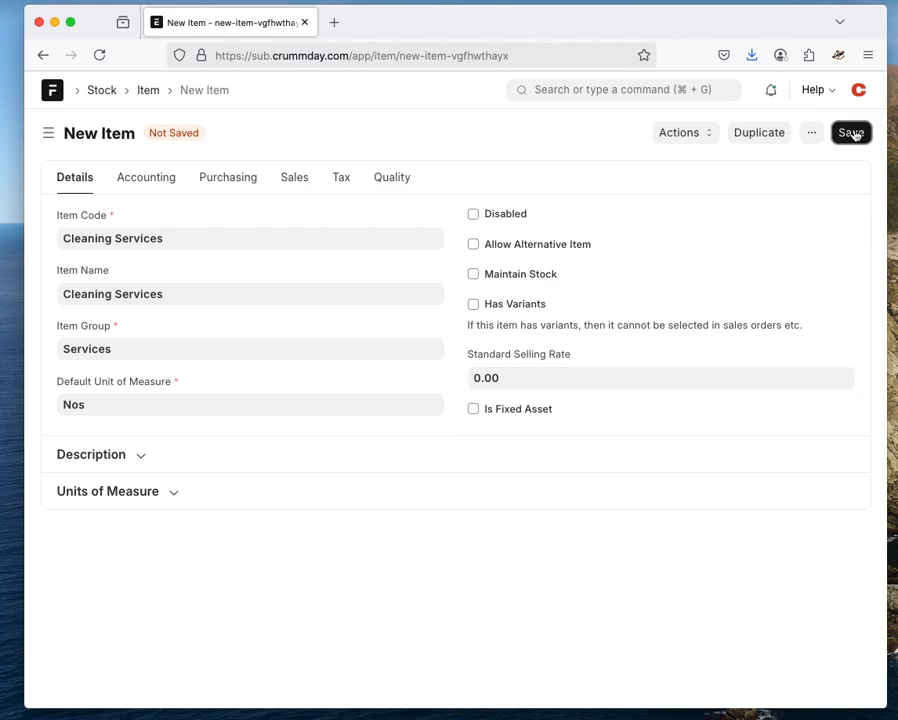
click(856, 133)
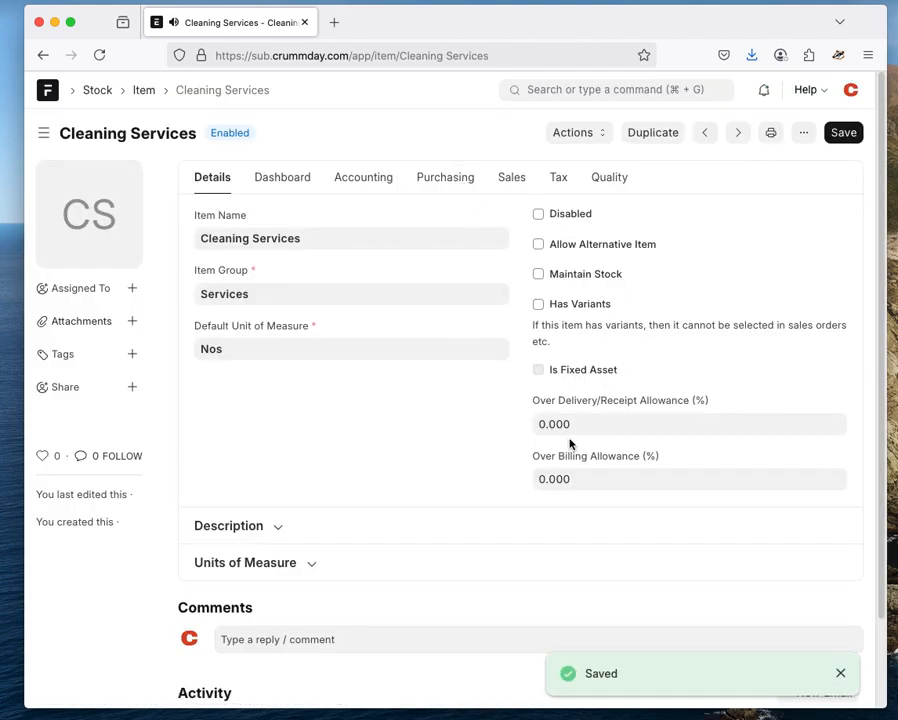
mouse_move(92, 218)
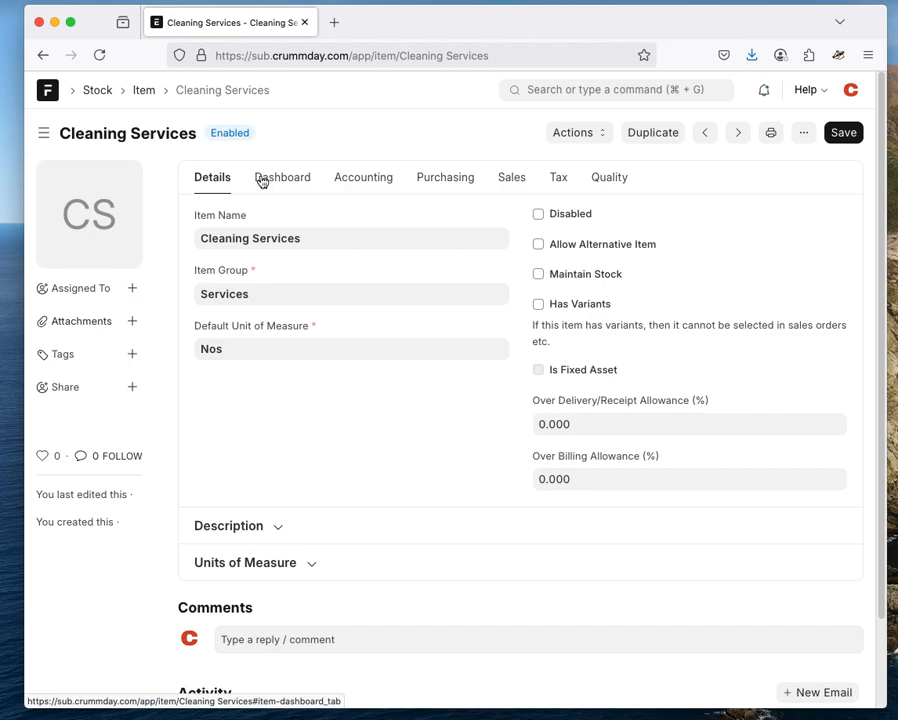
Reopen Cleaning Services from the item list and examine its dashboard connections, purchasing settings and sales settings
click(145, 95)
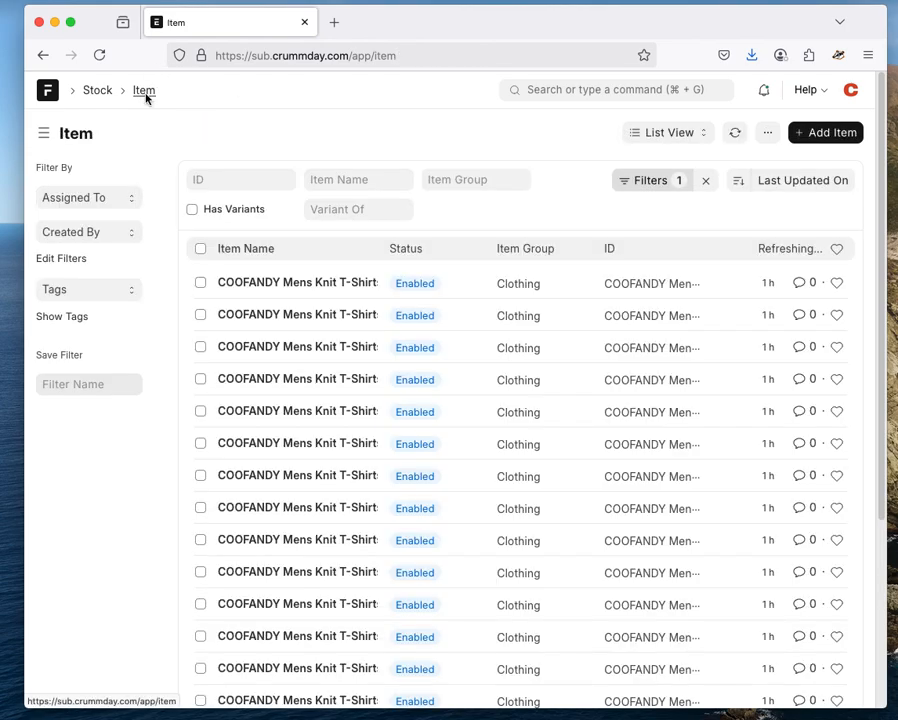
click(284, 292)
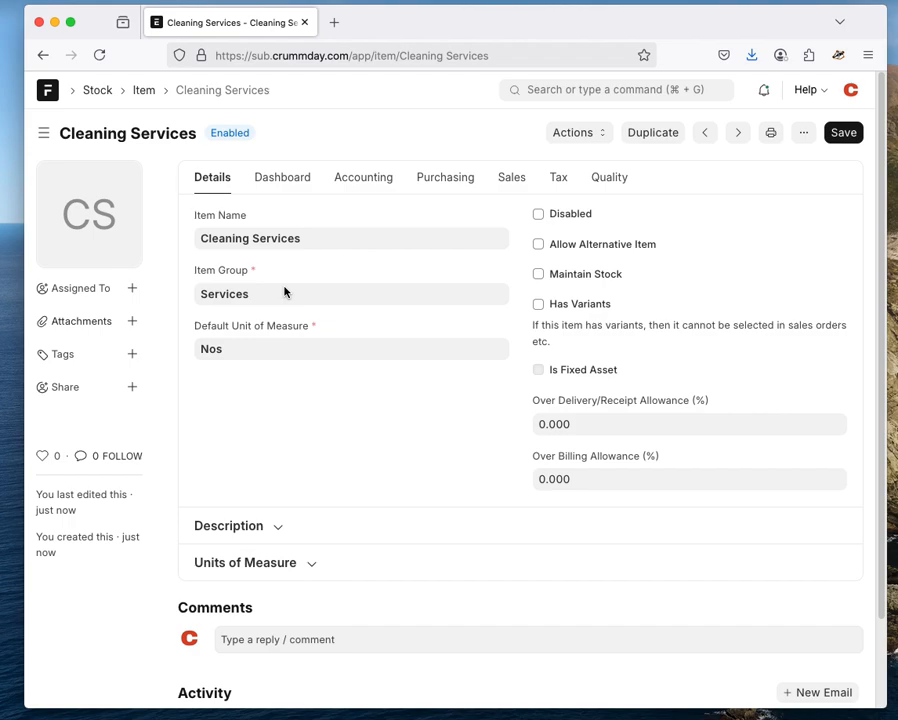
click(290, 178)
scroll(268, 458, down, 4)
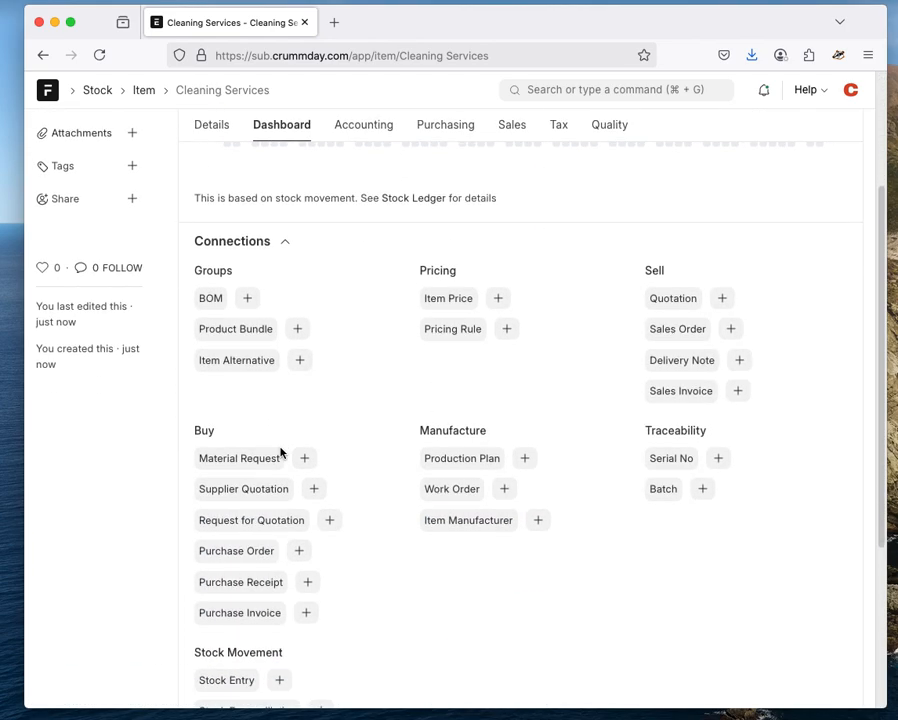
scroll(280, 453, down, 5)
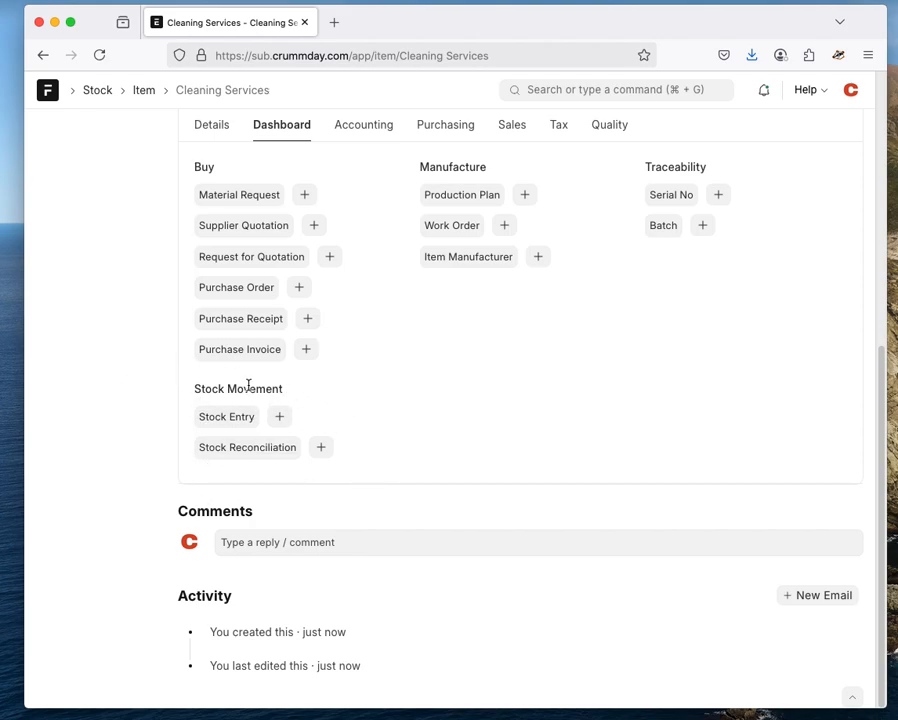
scroll(370, 456, up, 7)
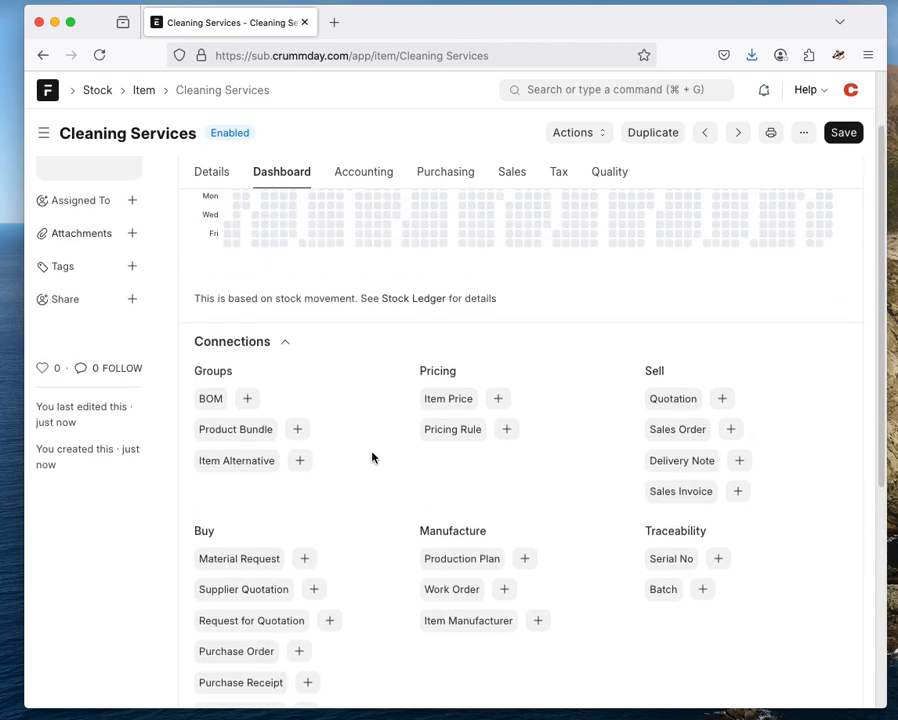
scroll(371, 457, up, 2)
click(442, 182)
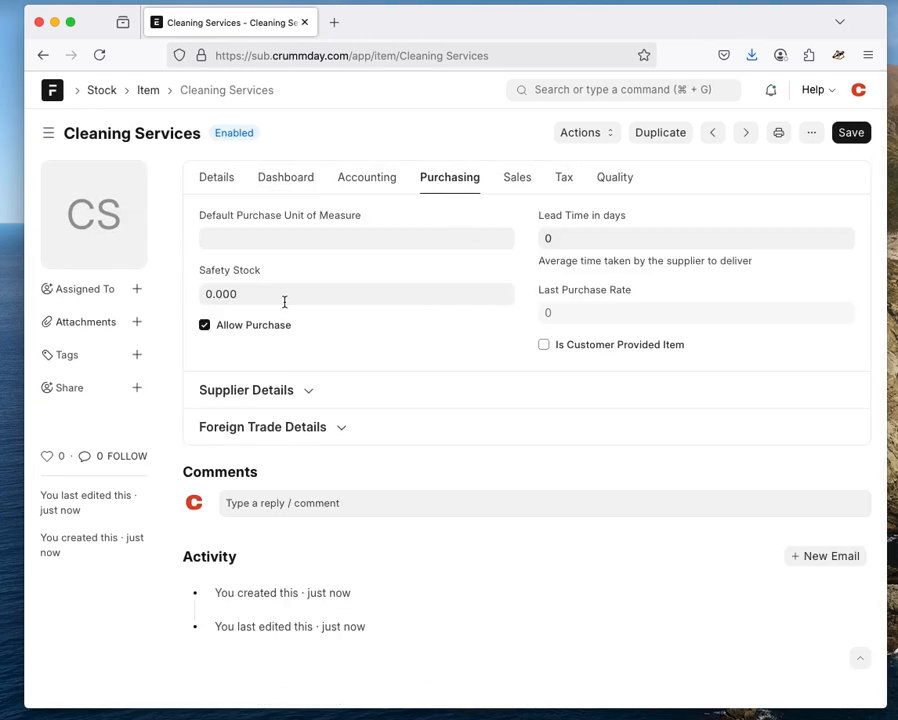
click(507, 180)
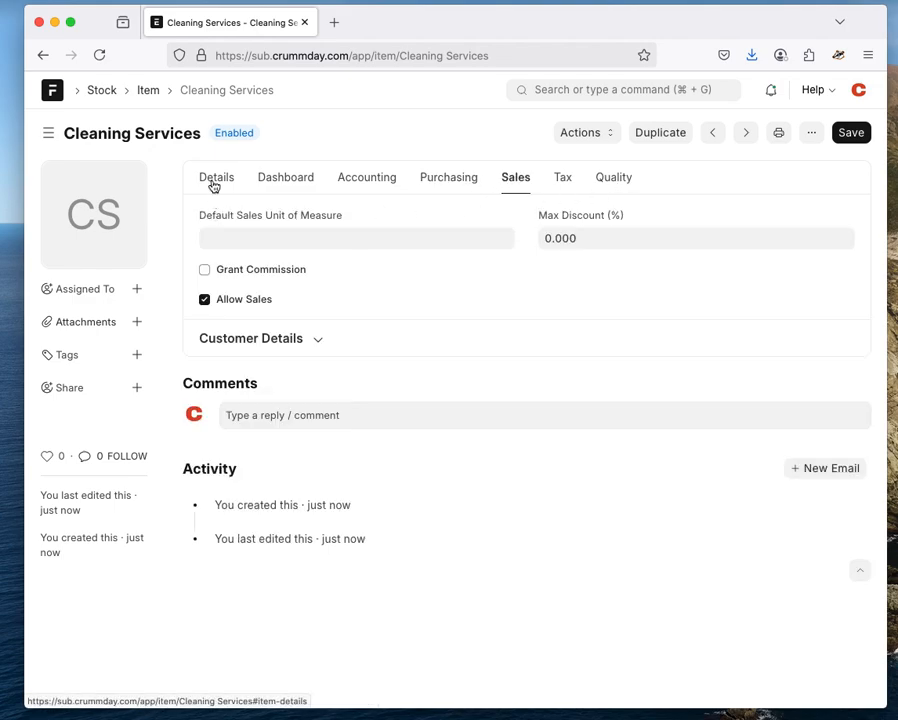
click(213, 182)
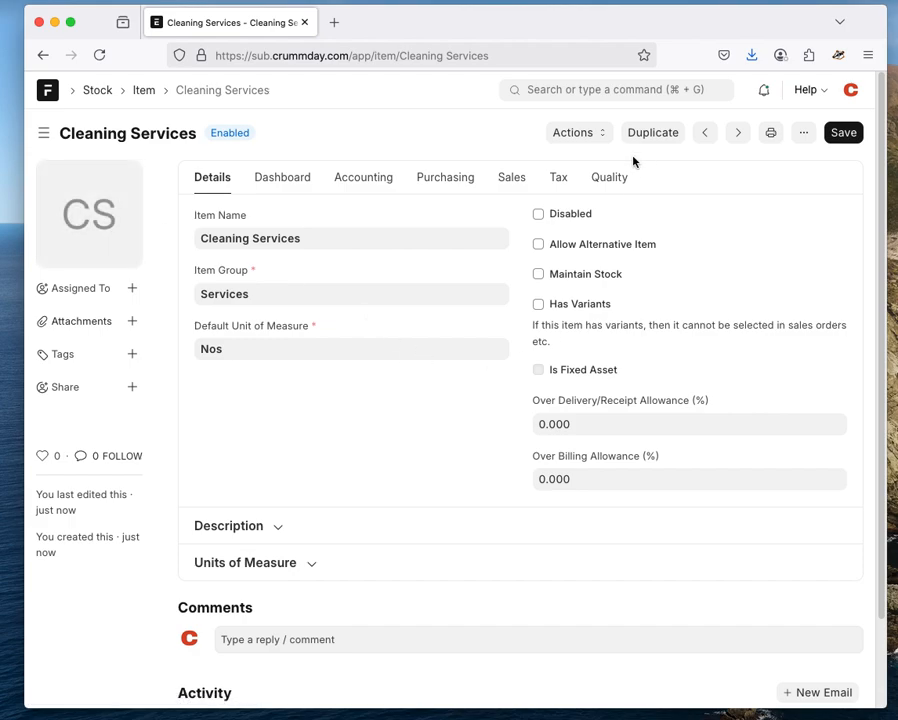
Find the Sales Order list and start a new sales order
click(603, 90)
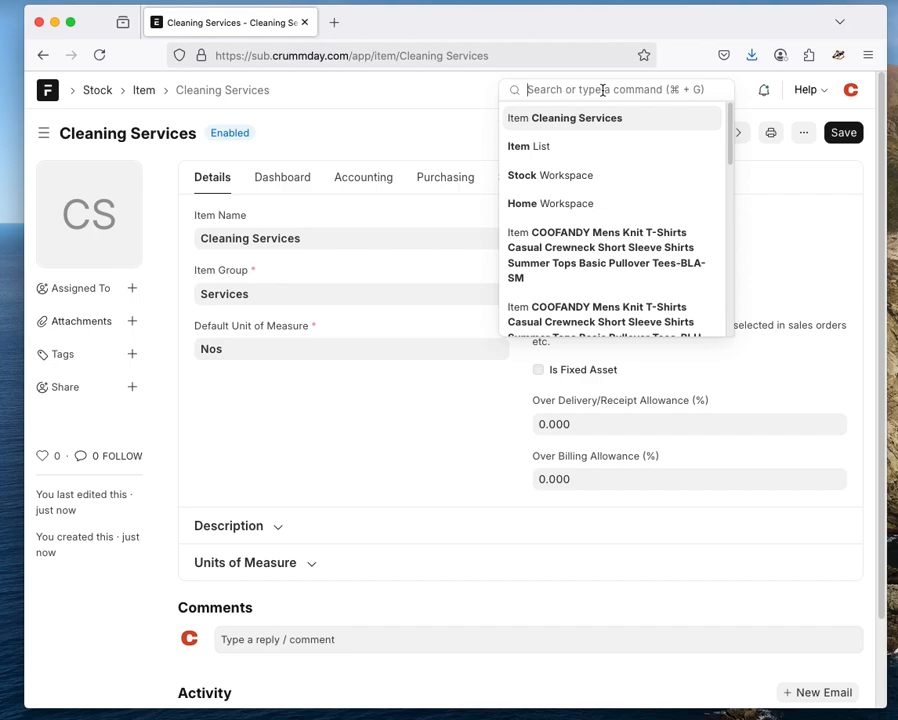
text(sales)
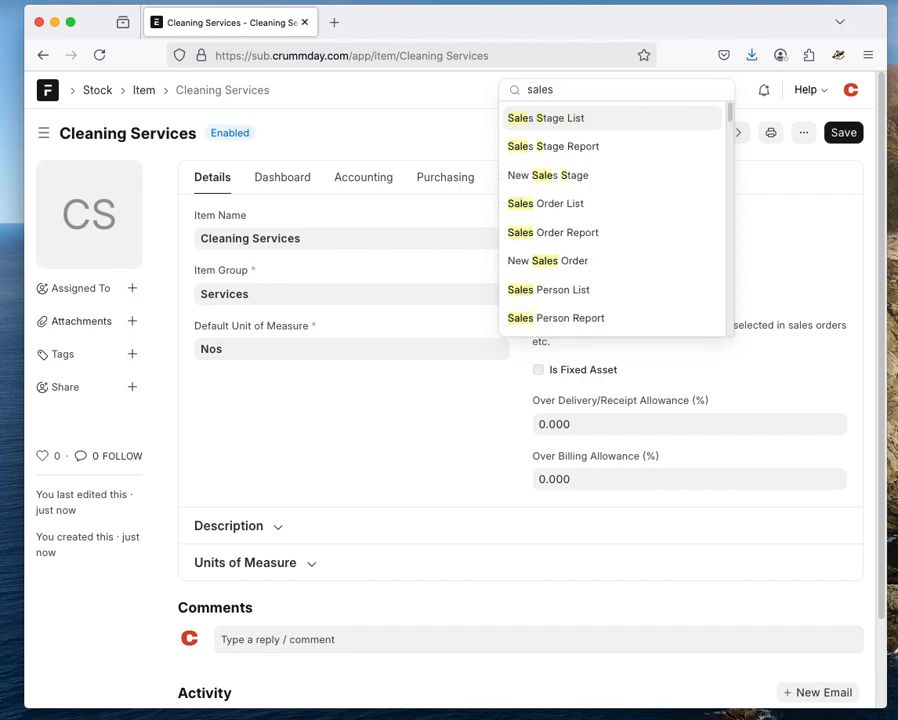
text( order)
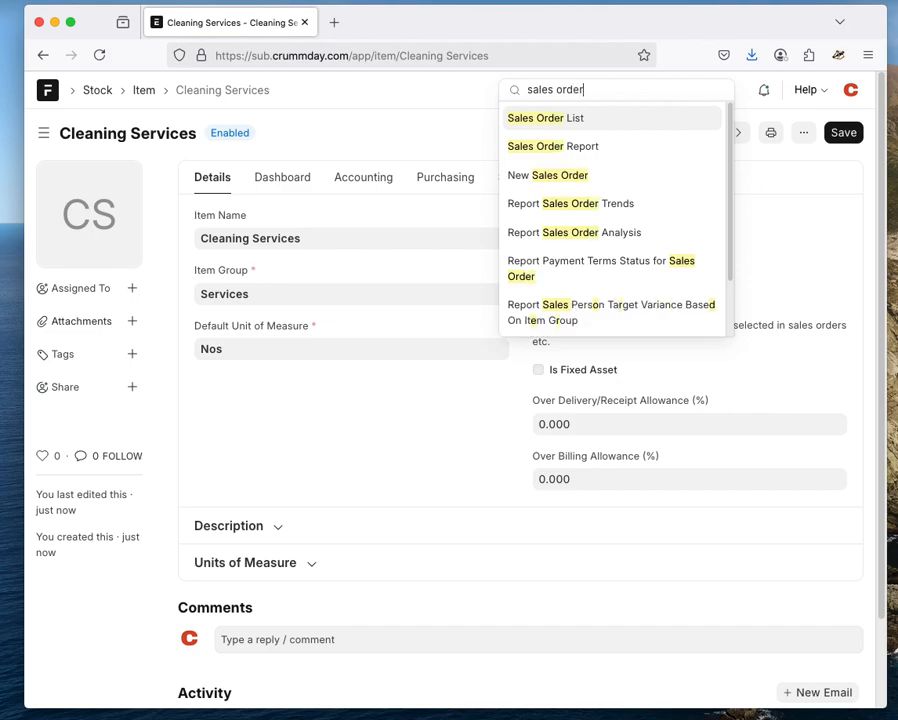
click(583, 119)
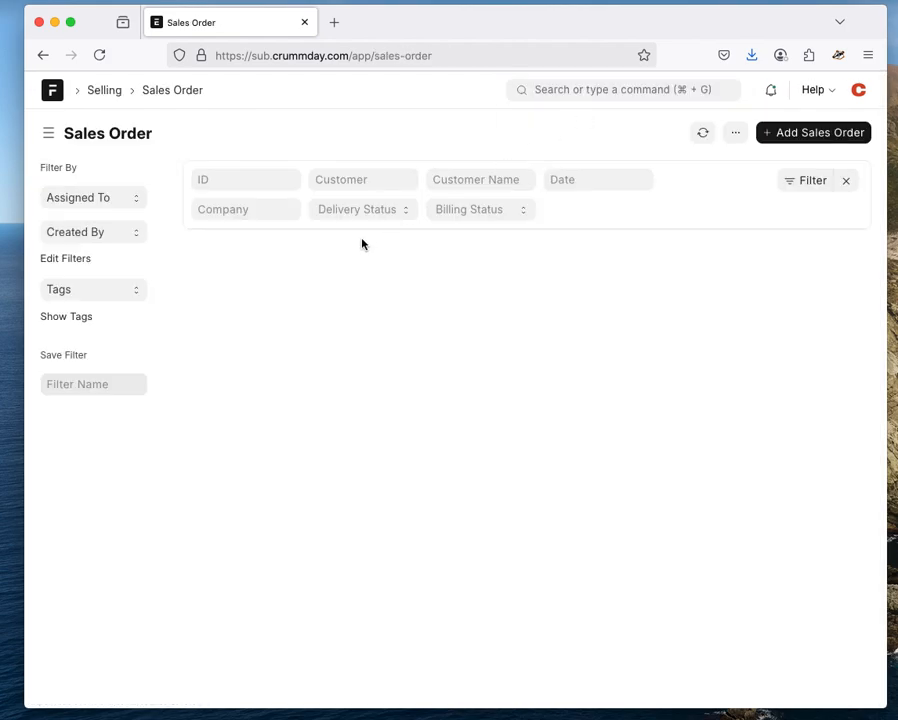
click(777, 135)
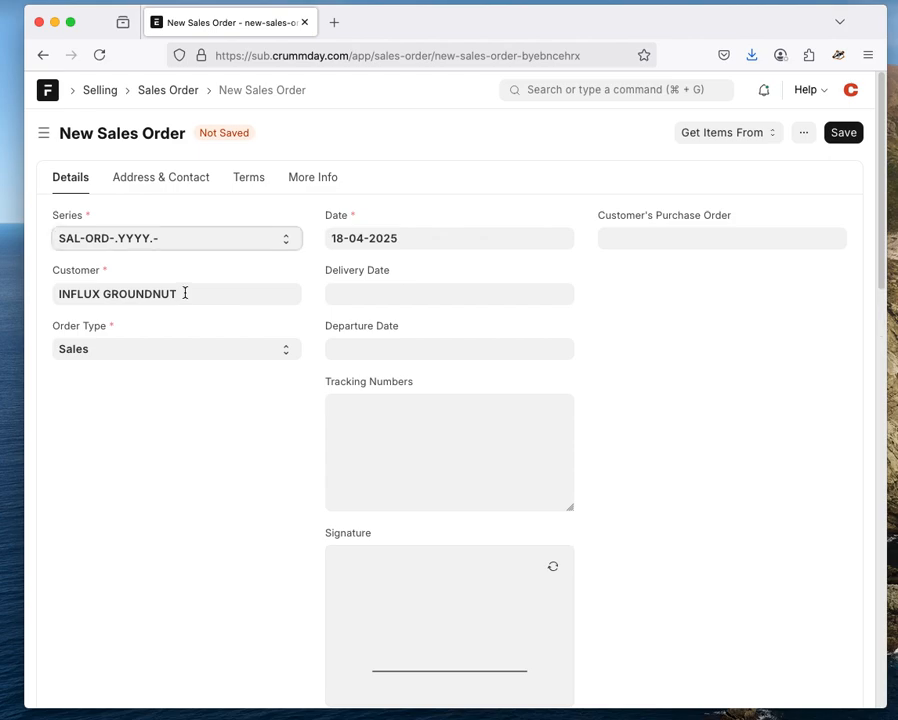
Replace the preset customer on the new sales order with the customer whose code begins with CSH
drag(184, 292, 54, 292)
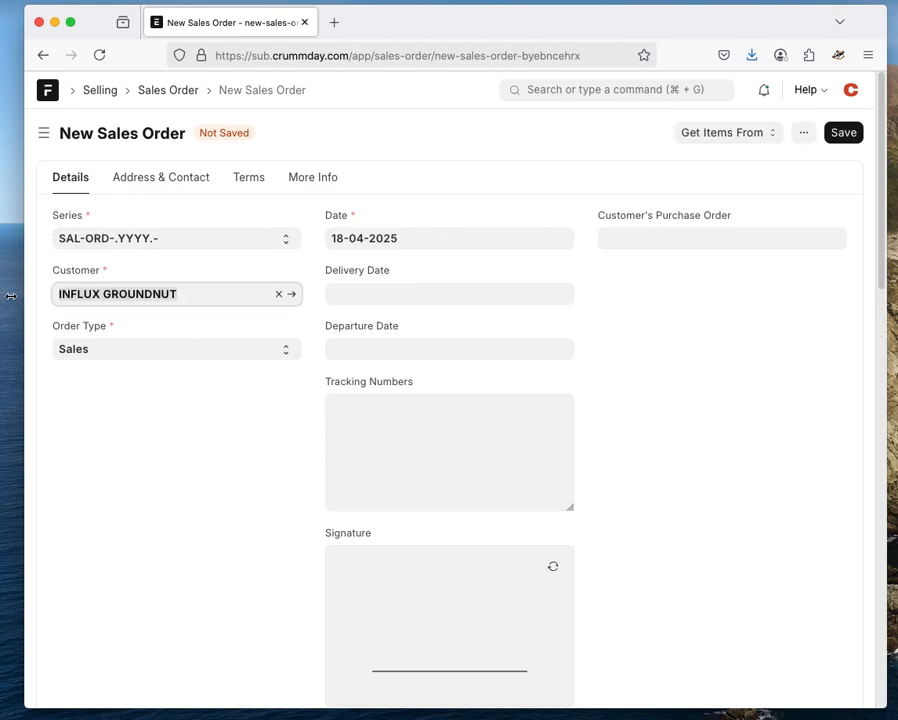
text(csh)
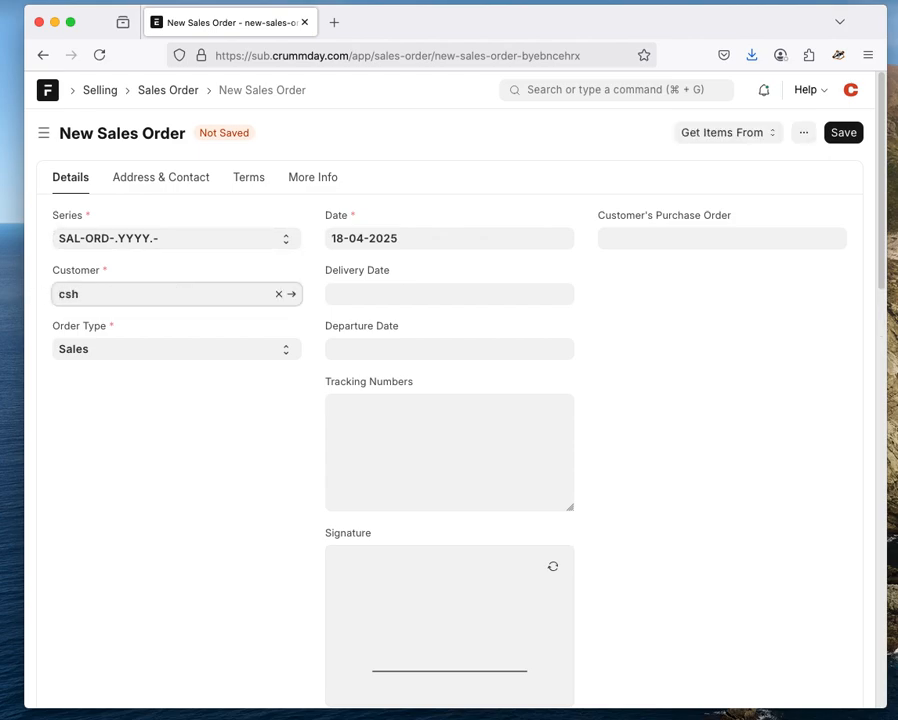
click(168, 338)
Enter Cleaning Services as the order's first item with delivery date 19-04-2025
scroll(370, 380, down, 5)
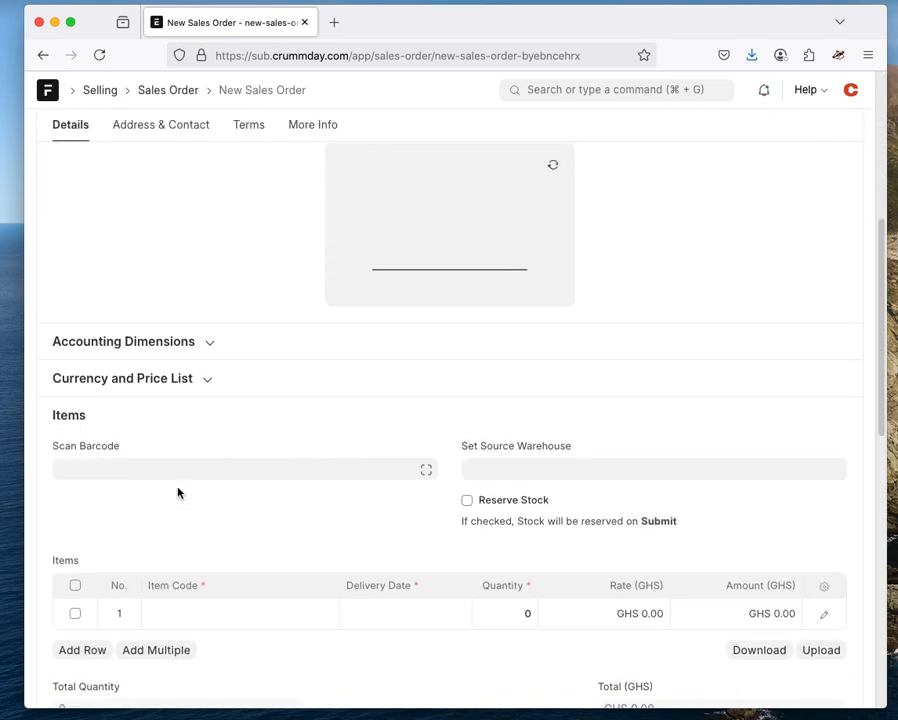
click(232, 614)
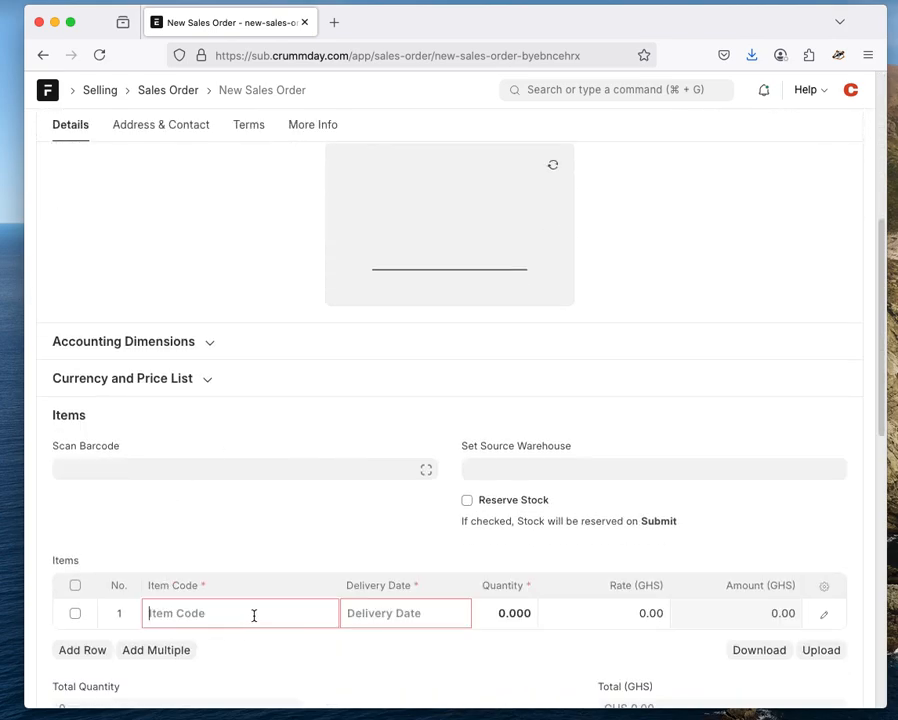
text(clean)
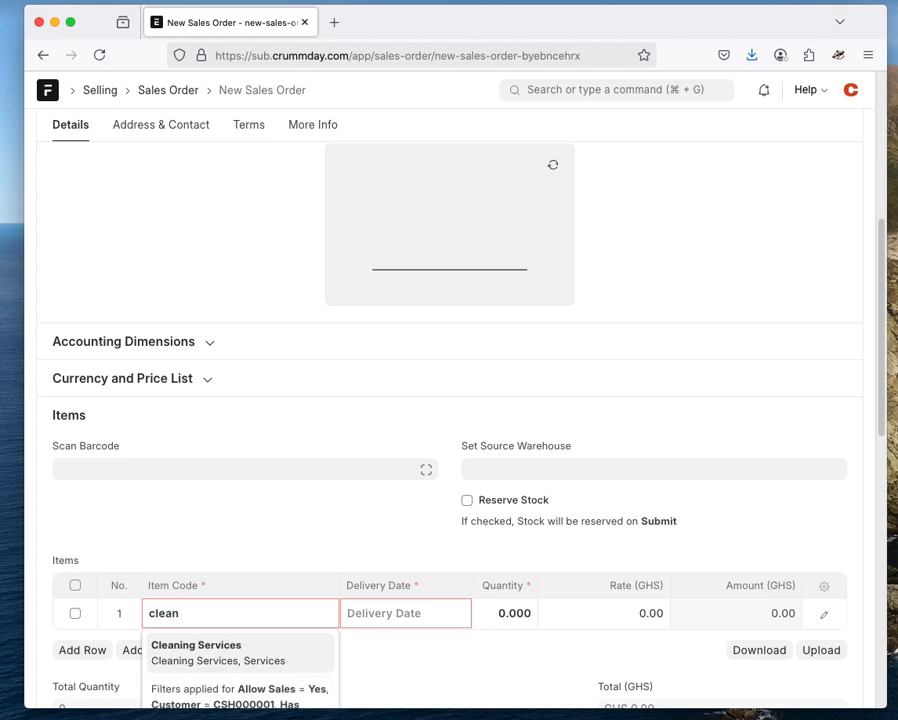
scroll(339, 544, down, 1)
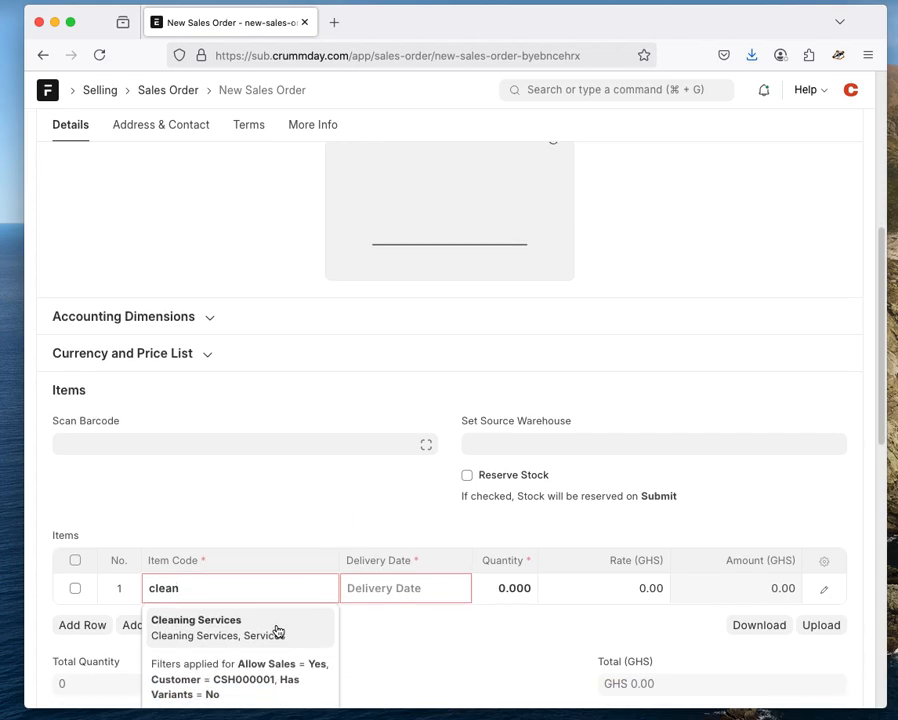
click(278, 630)
click(410, 588)
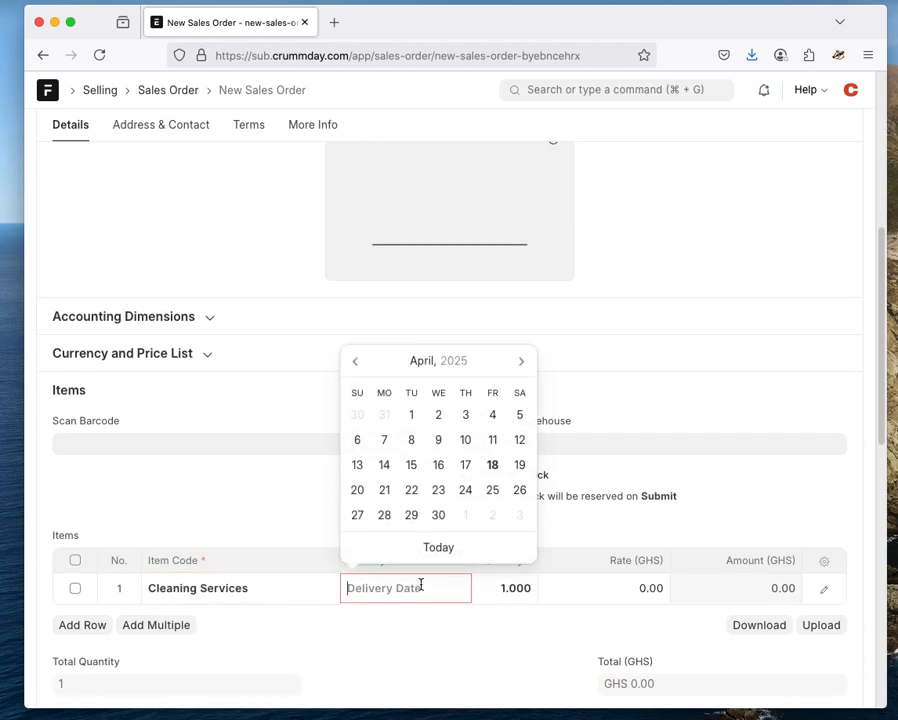
click(518, 466)
Set the rate of the Cleaning Services row to 200 GHS
scroll(517, 464, up, 5)
scroll(517, 458, down, 5)
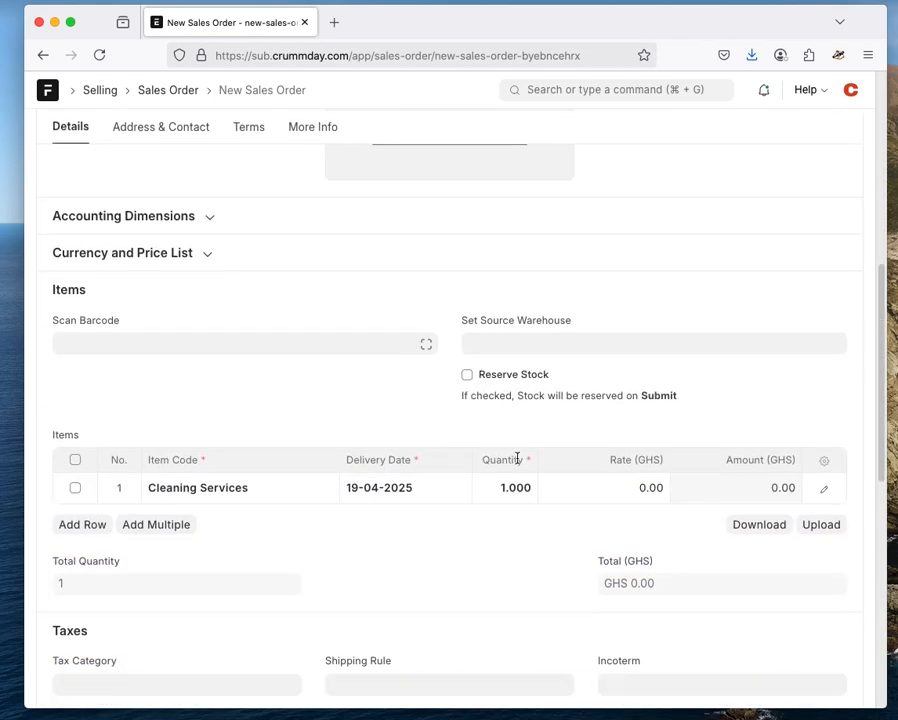
click(493, 486)
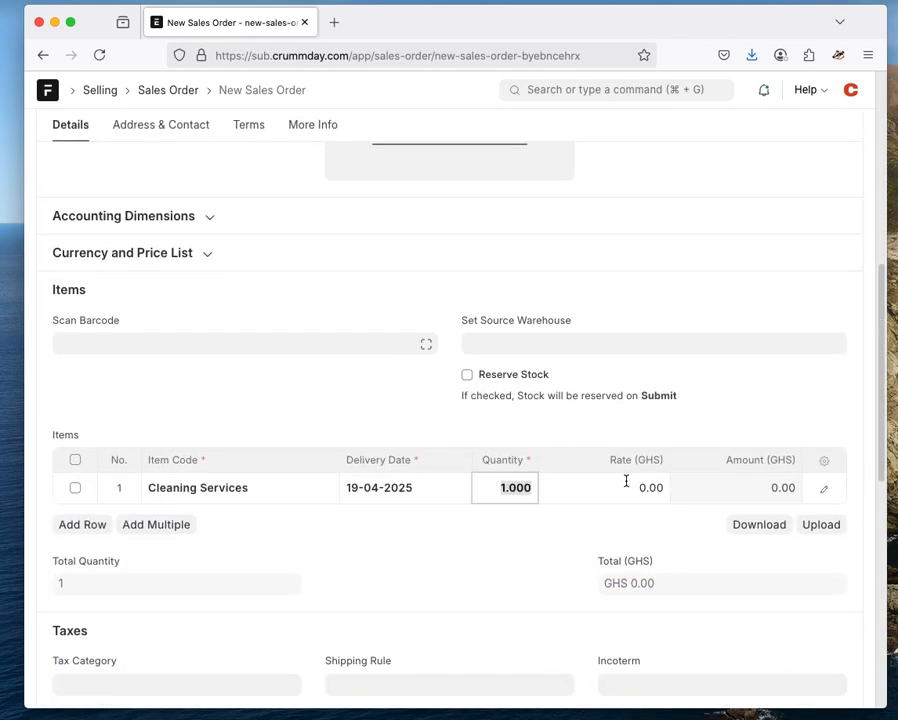
click(632, 487)
drag(632, 487, 665, 487)
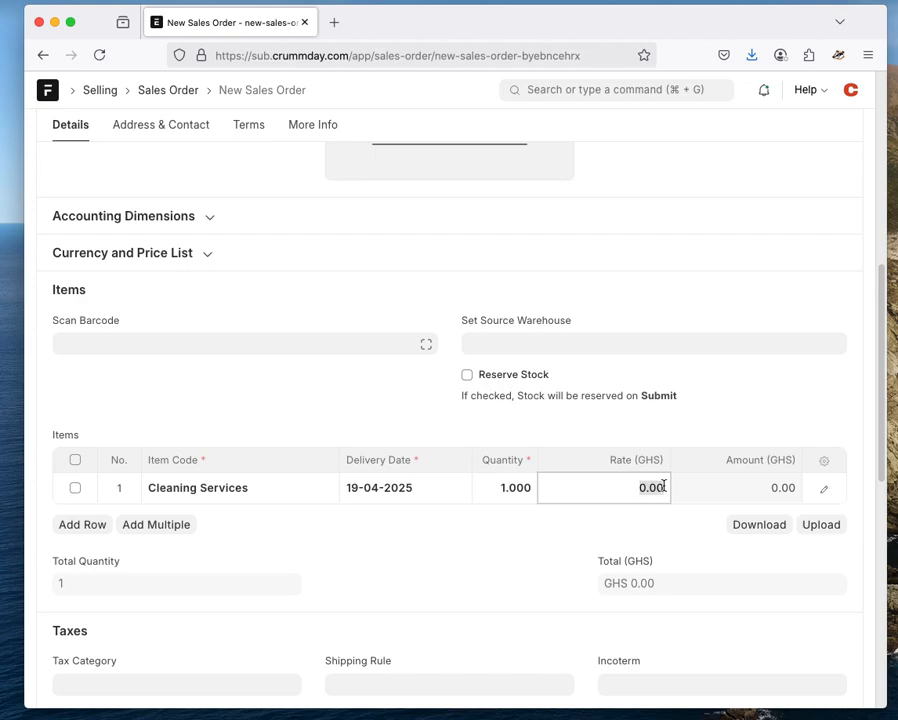
text(200)
click(480, 544)
Review the order's quantity, taxes and totals, and save the sales order
scroll(528, 460, up, 1)
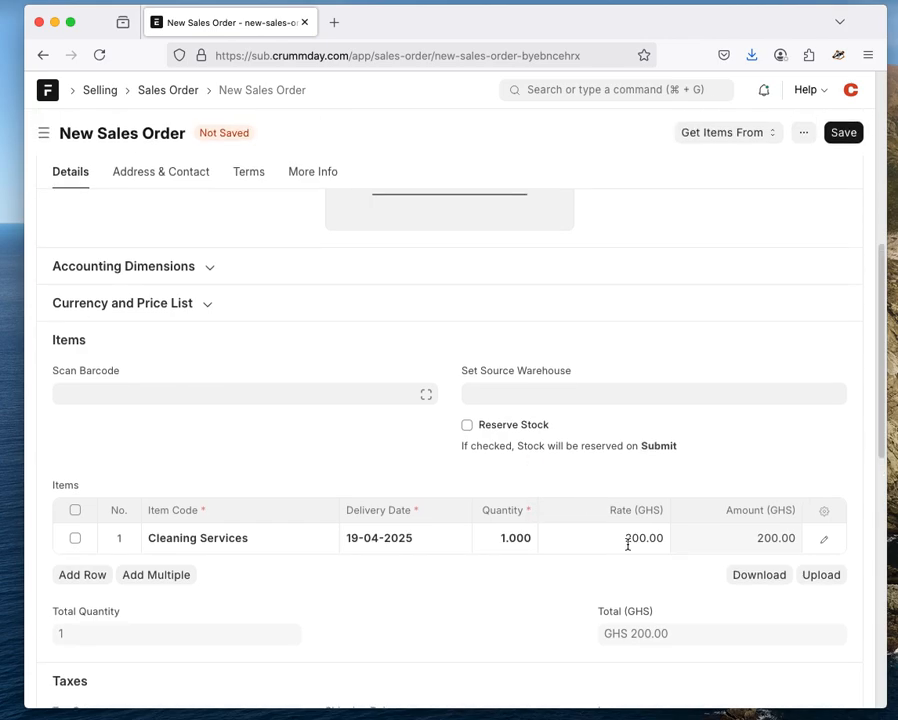
click(518, 543)
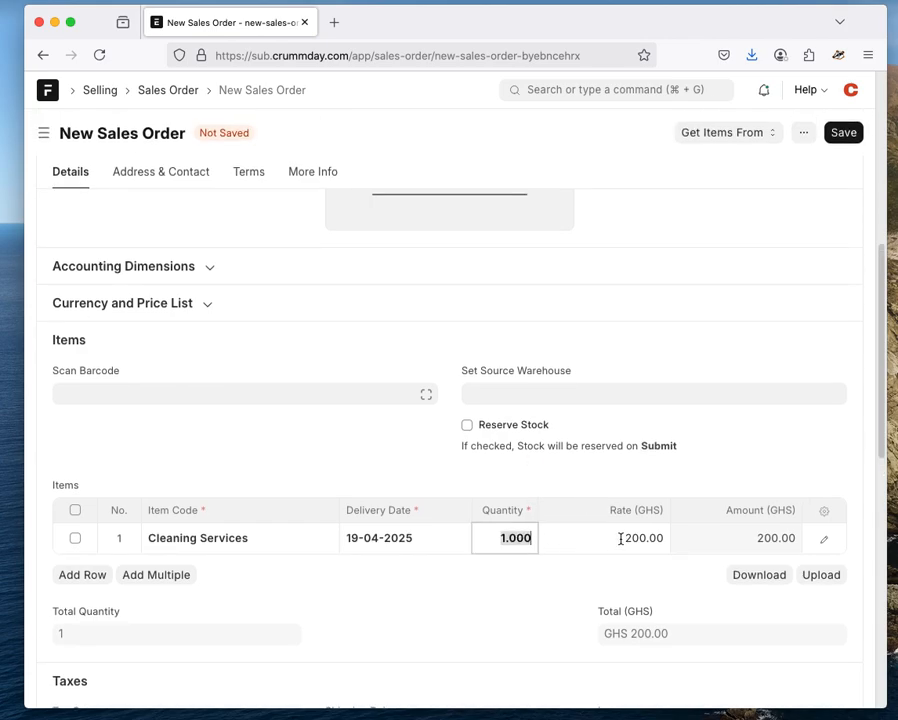
scroll(760, 537, down, 4)
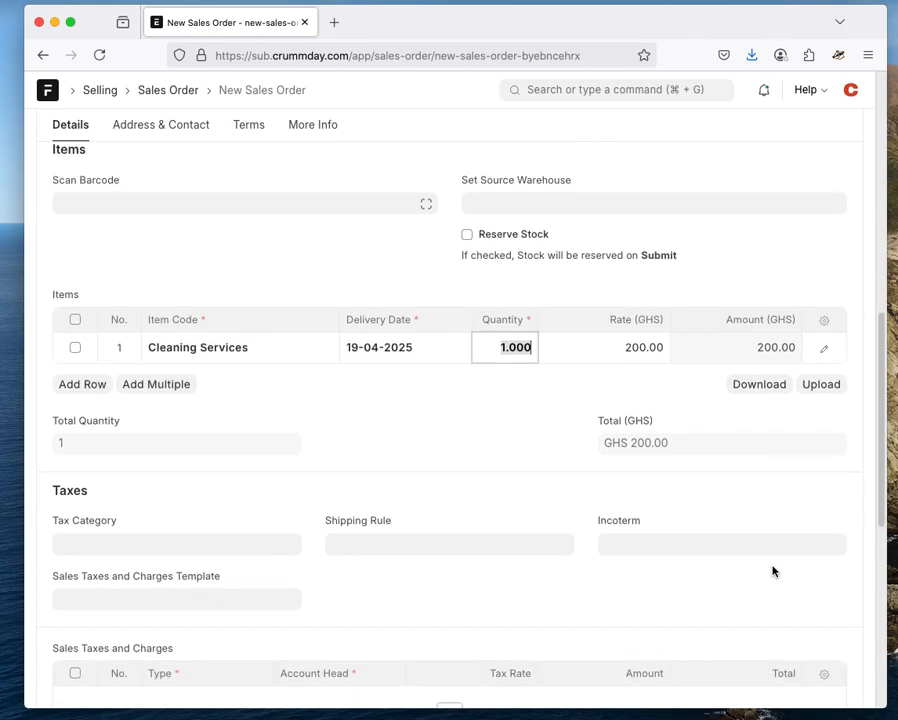
scroll(772, 571, down, 5)
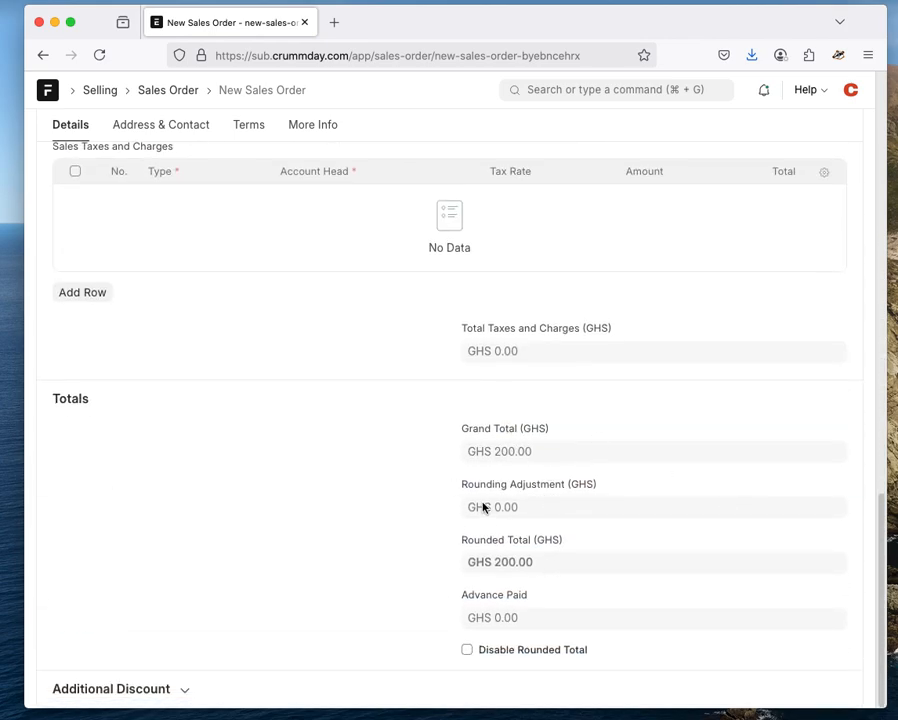
scroll(468, 480, up, 15)
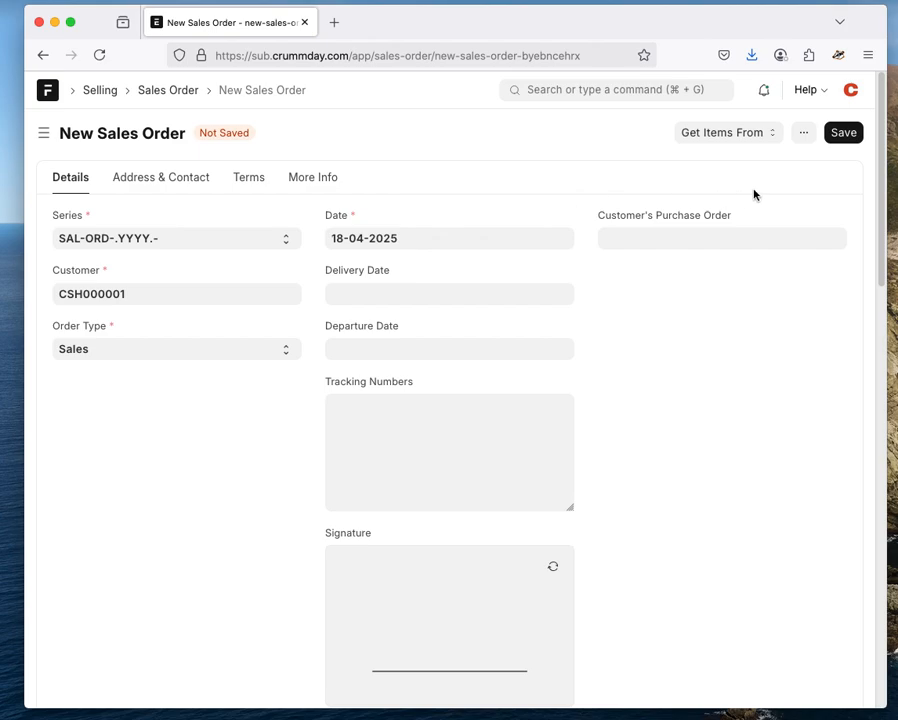
click(844, 135)
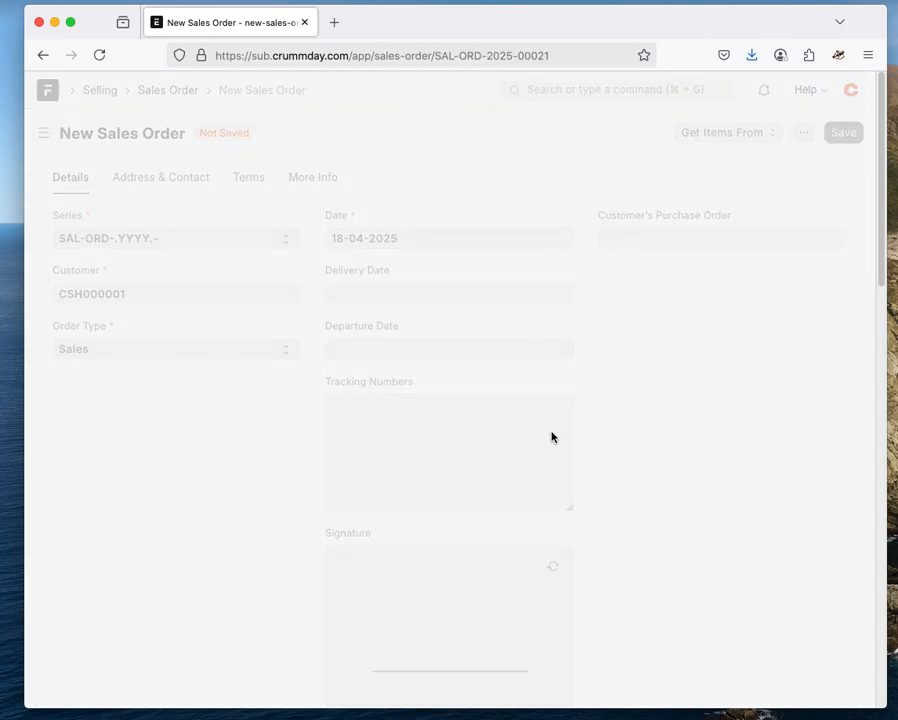
Check the saved draft sales order and submit it
scroll(550, 437, down, 3)
scroll(551, 435, down, 10)
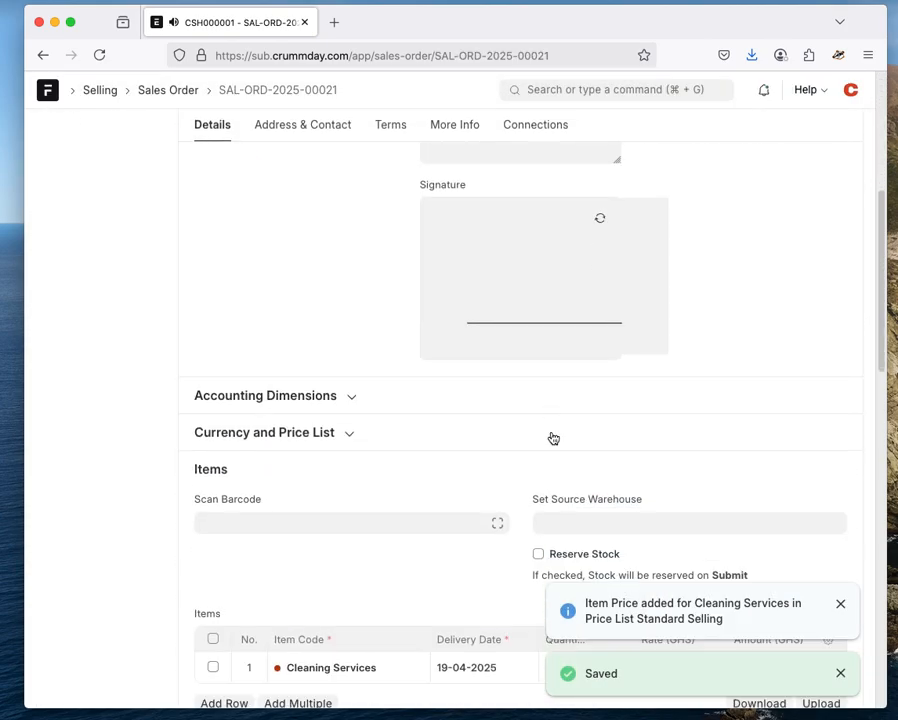
scroll(656, 301, up, 2)
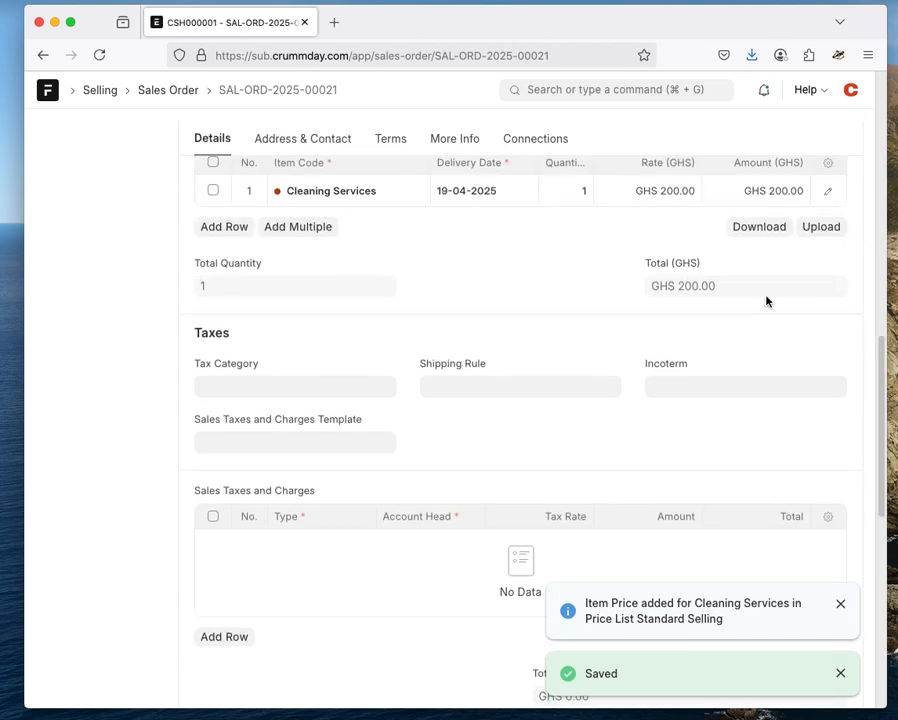
scroll(681, 306, up, 12)
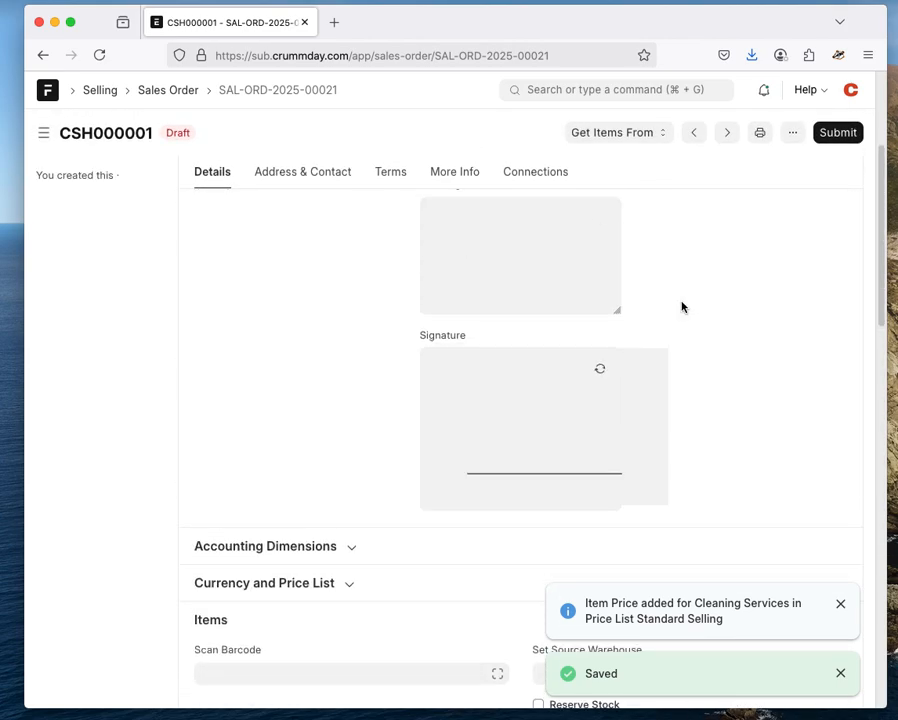
click(836, 133)
click(650, 217)
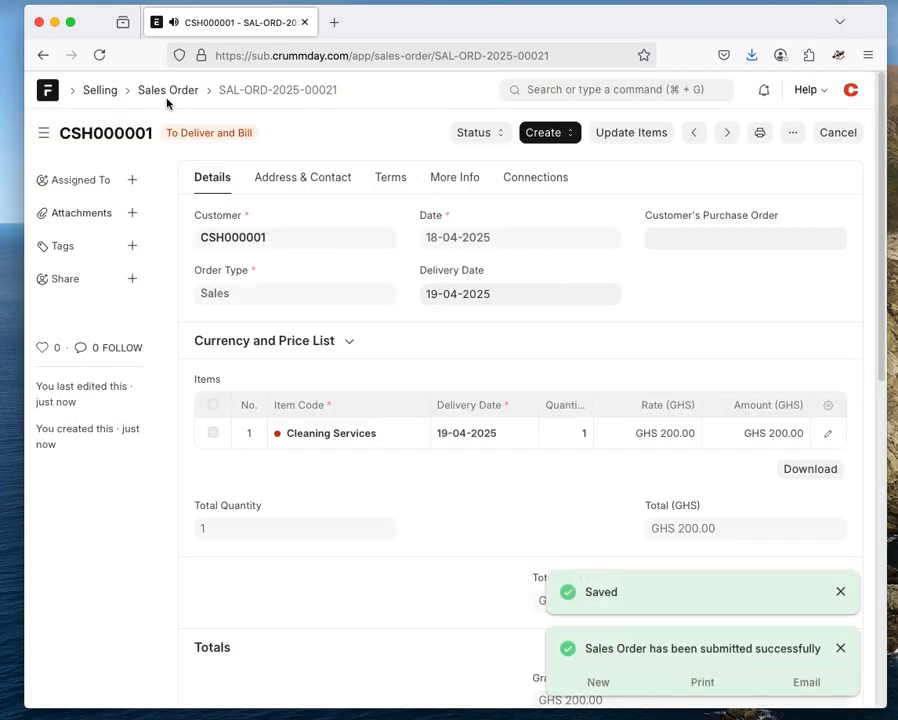
Clear the customer filter in the sales order list and reopen the newly submitted Cleaning Services order
click(170, 96)
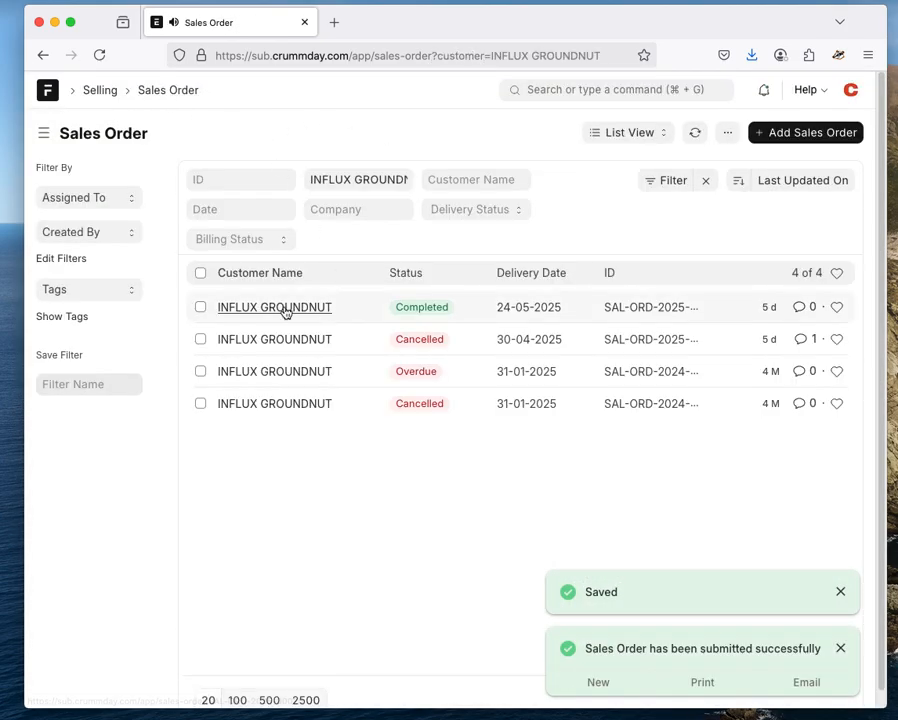
click(392, 182)
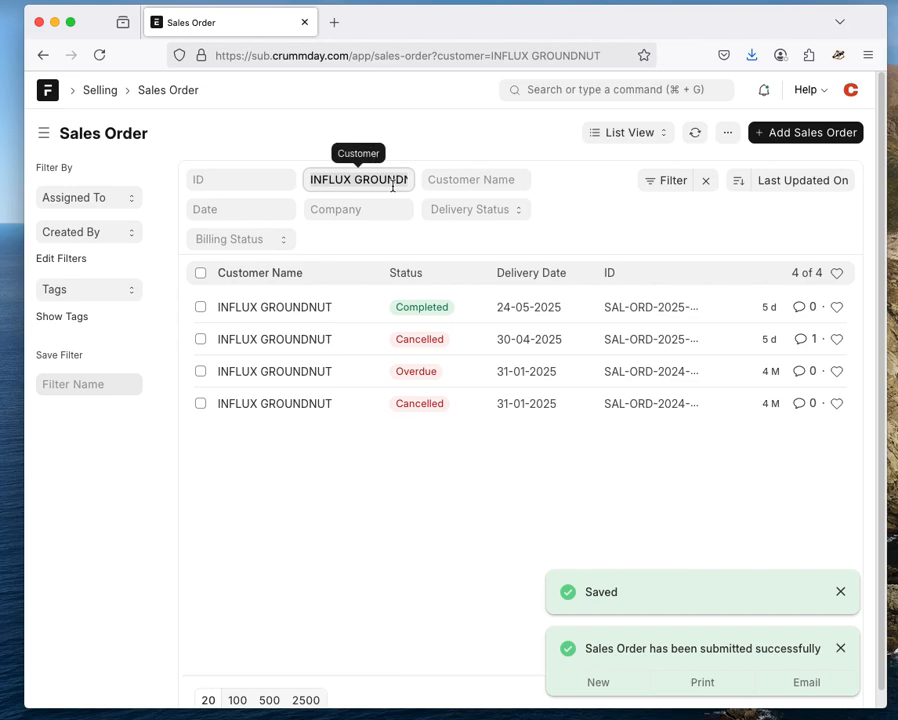
key(super+a)
key(BackSpace)
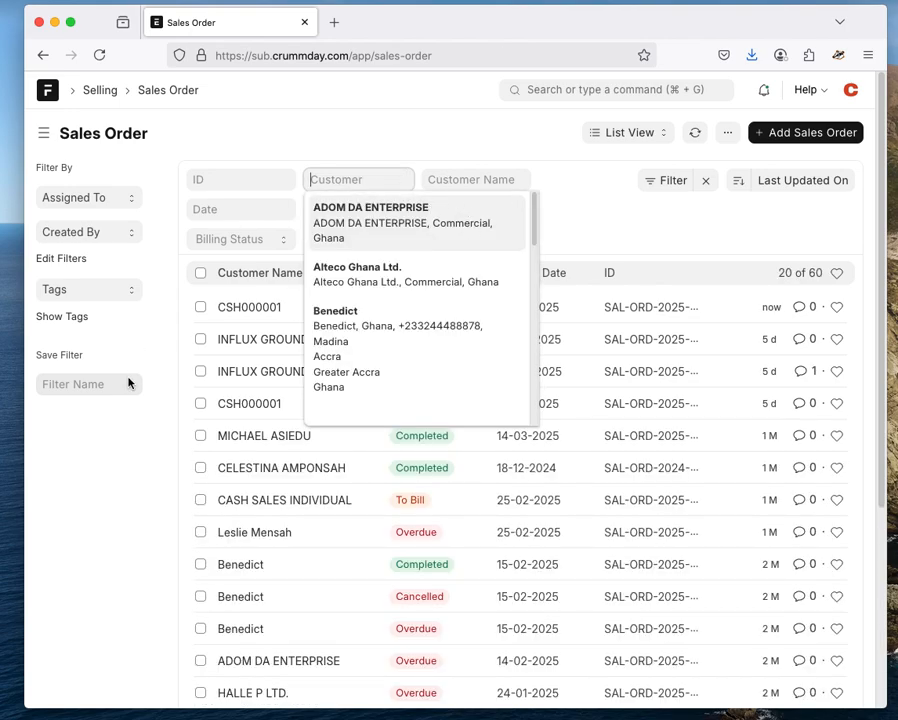
click(280, 308)
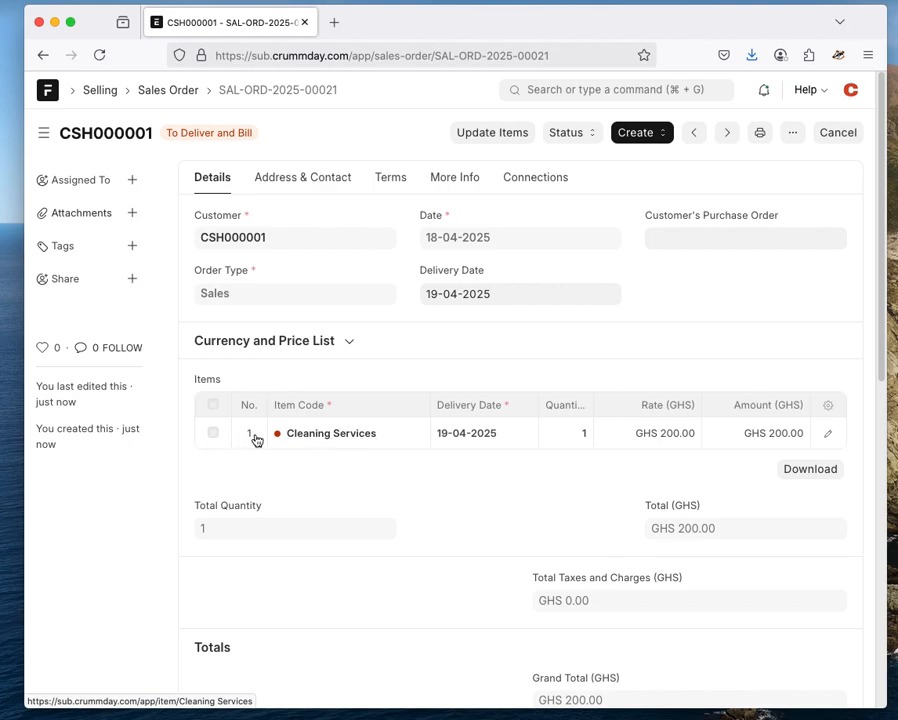
Create a sales invoice from the submitted sales order and look over its prefilled details
click(650, 142)
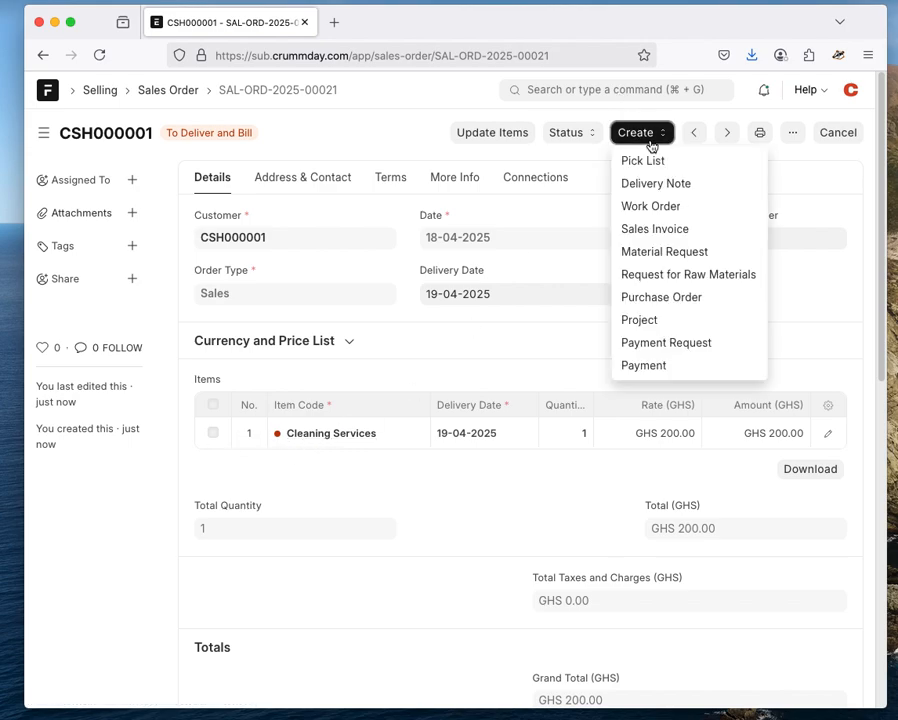
click(657, 228)
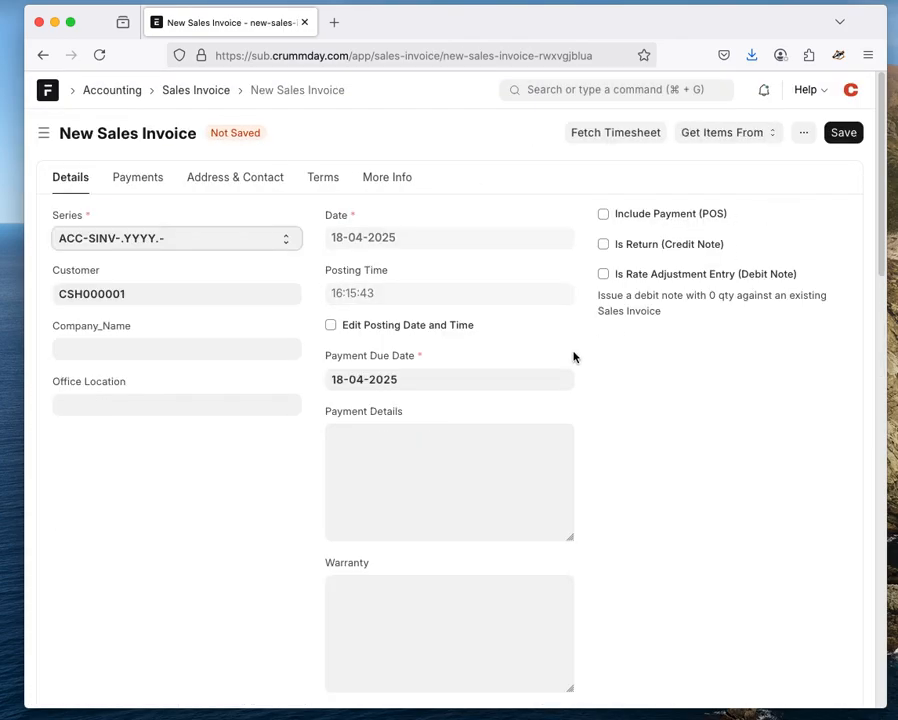
scroll(573, 352, down, 5)
scroll(580, 340, up, 5)
Save the new sales invoice and submit it
click(838, 134)
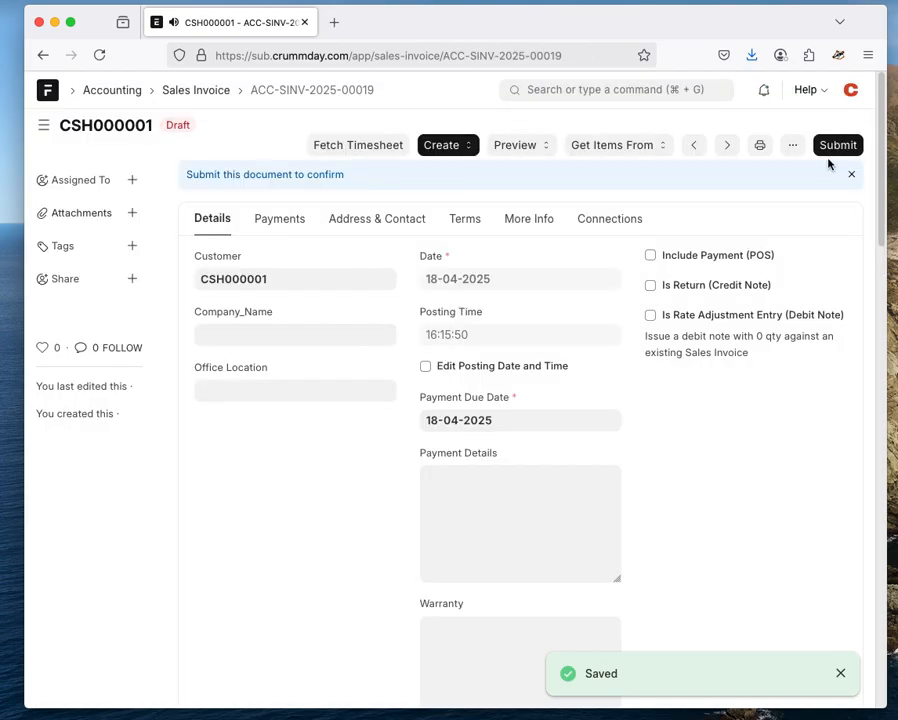
click(834, 146)
click(644, 215)
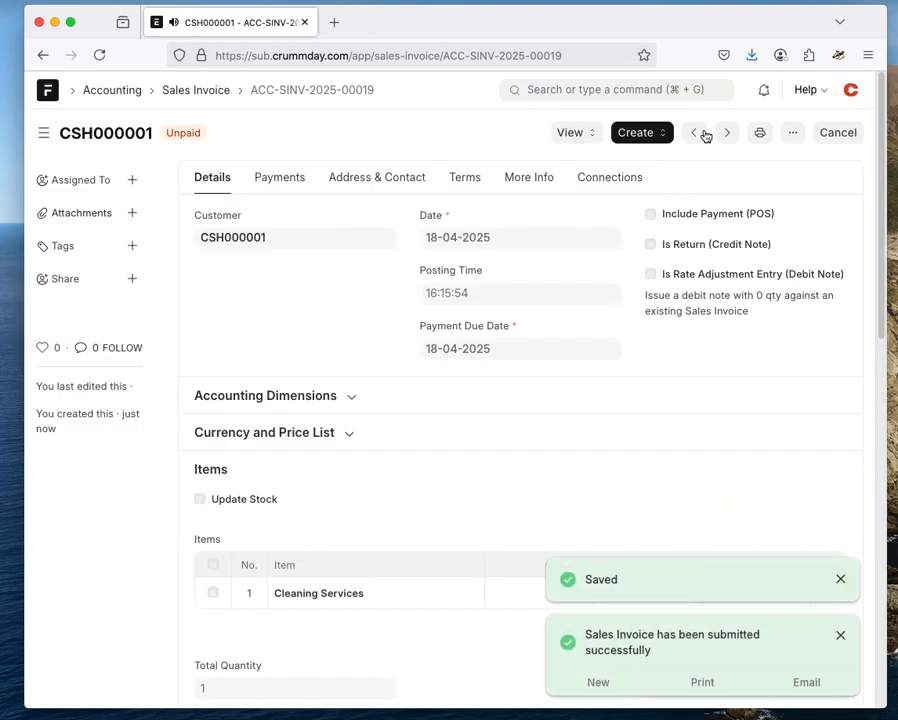
Create a payment entry from the submitted sales invoice
click(649, 134)
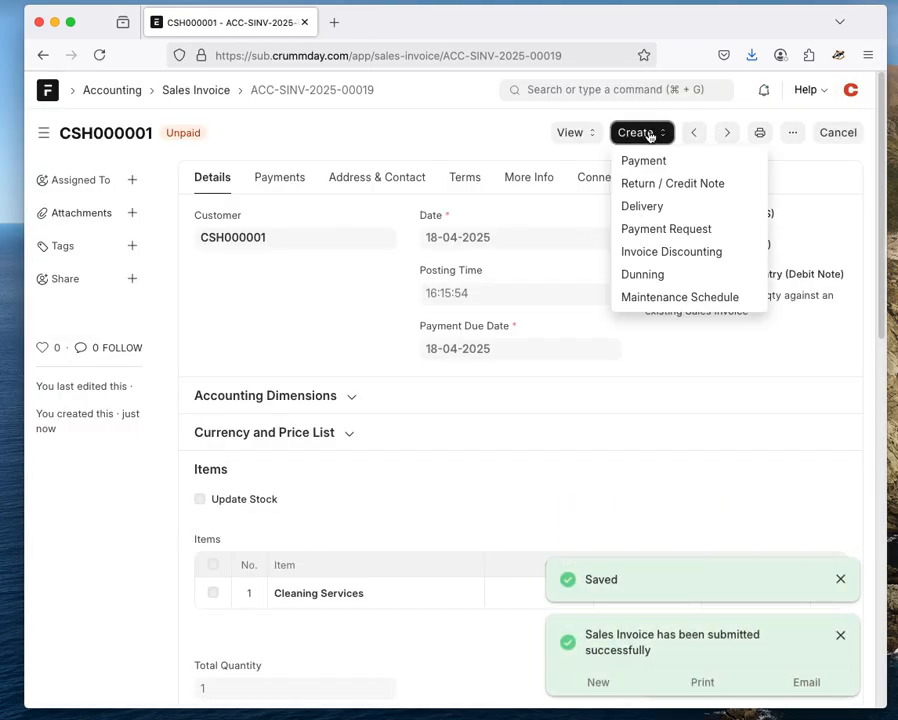
click(682, 173)
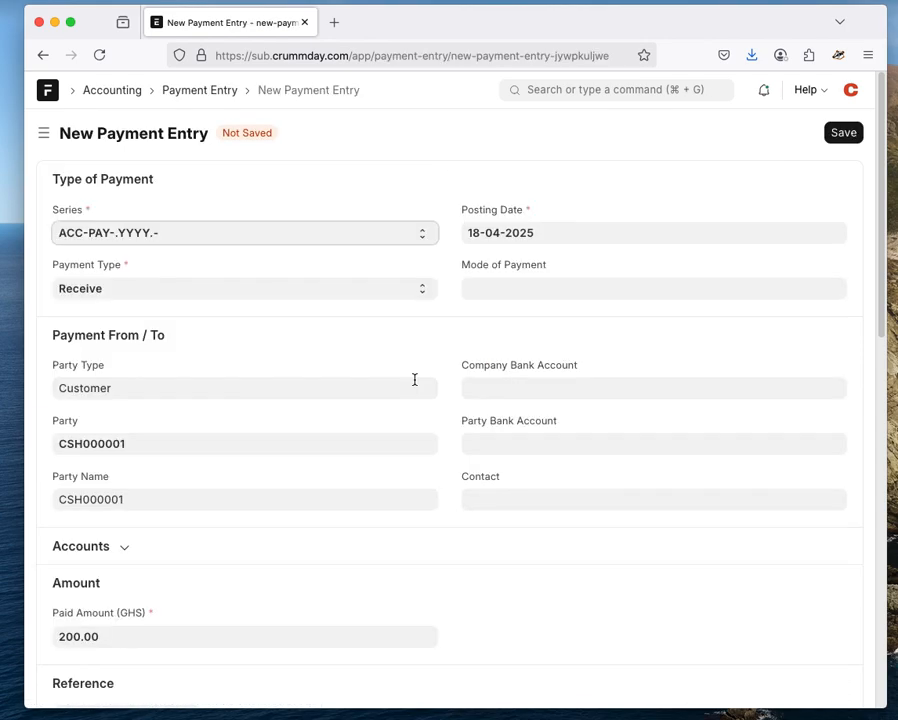
Set the new payment entry's mode of payment to Cash and look over its amount and payment references
click(483, 286)
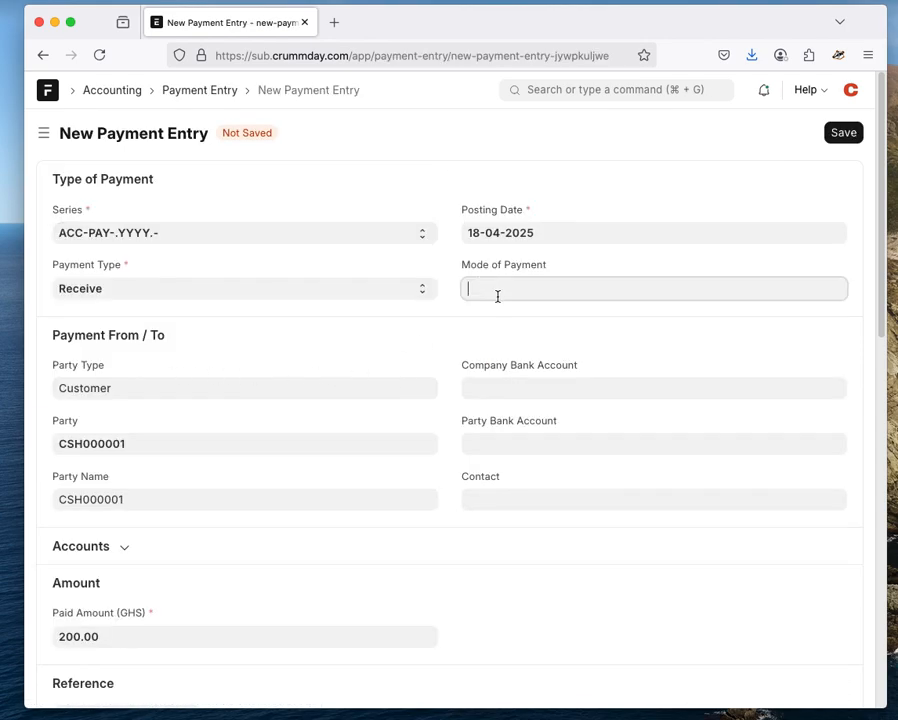
click(503, 348)
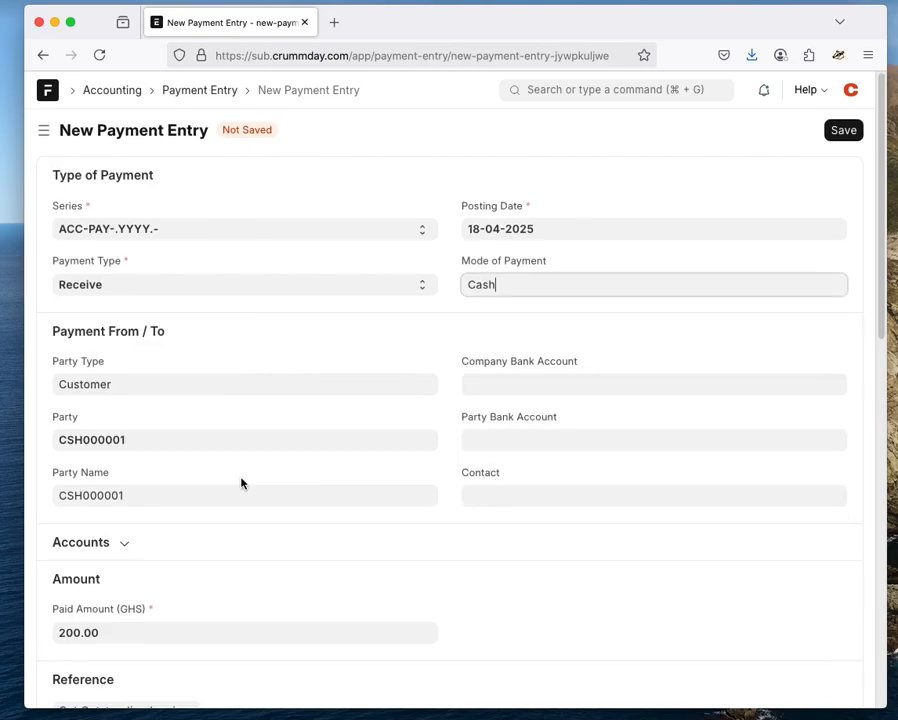
scroll(83, 431, down, 3)
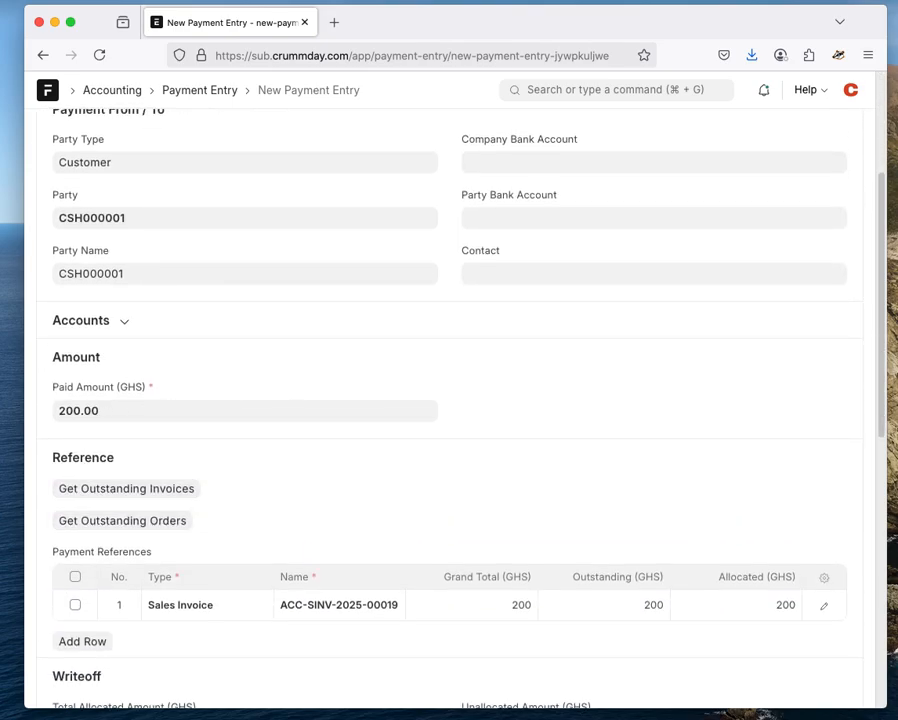
scroll(838, 234, up, 5)
Save the new payment entry and submit it
click(852, 144)
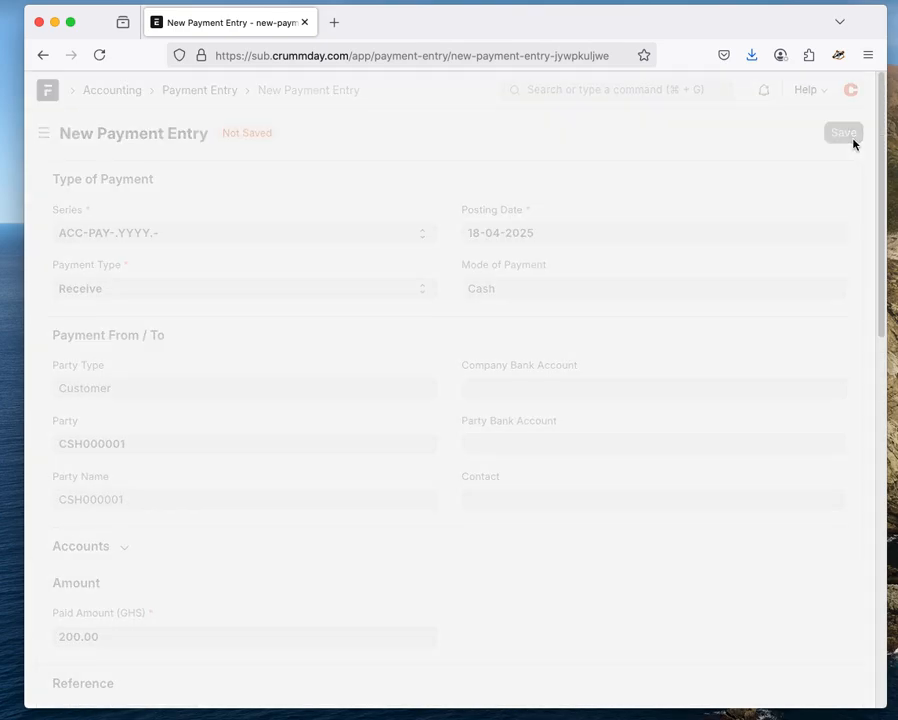
click(838, 133)
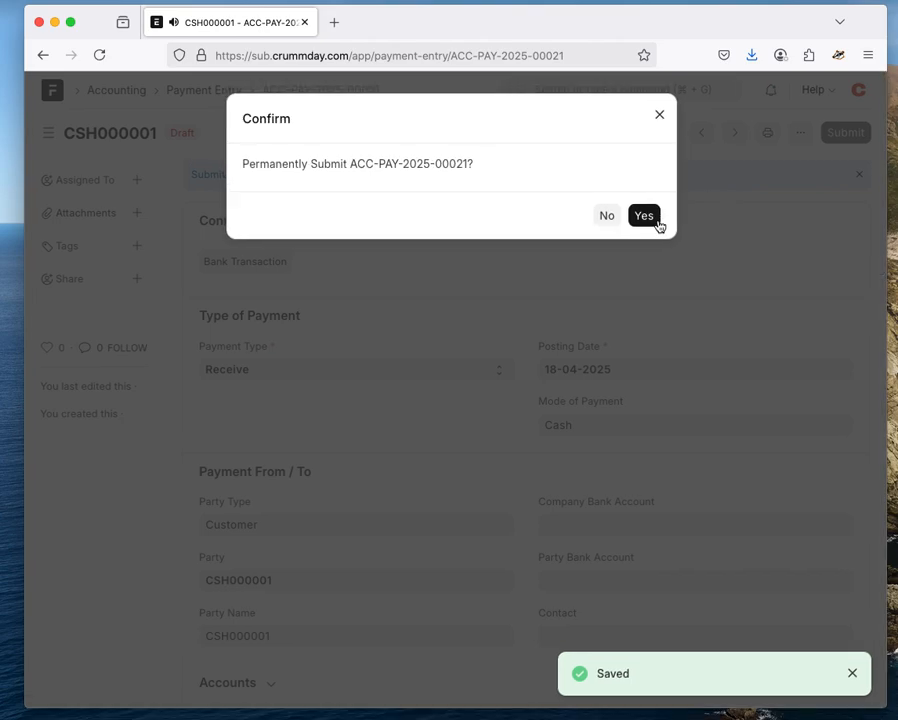
click(656, 222)
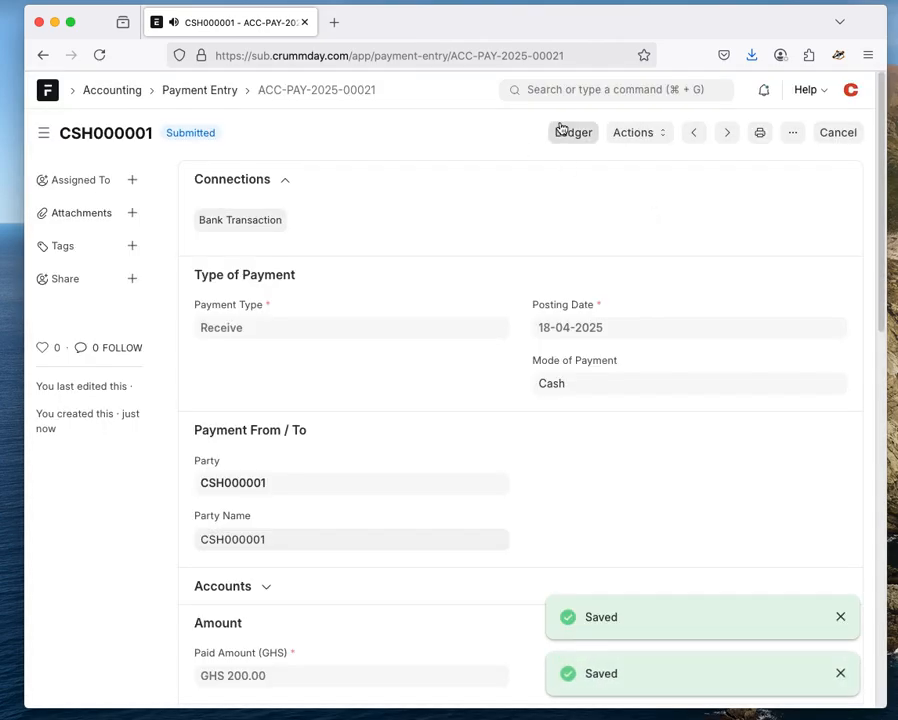
Reopen the recently submitted Cleaning Services sales invoice and create a delivery note from it
click(586, 96)
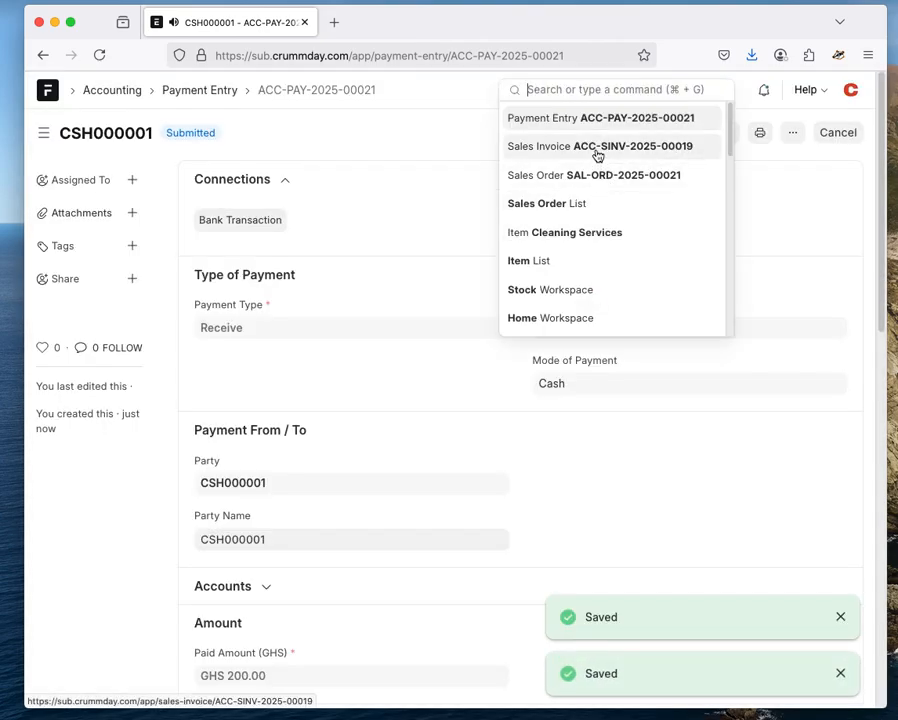
click(596, 150)
click(564, 134)
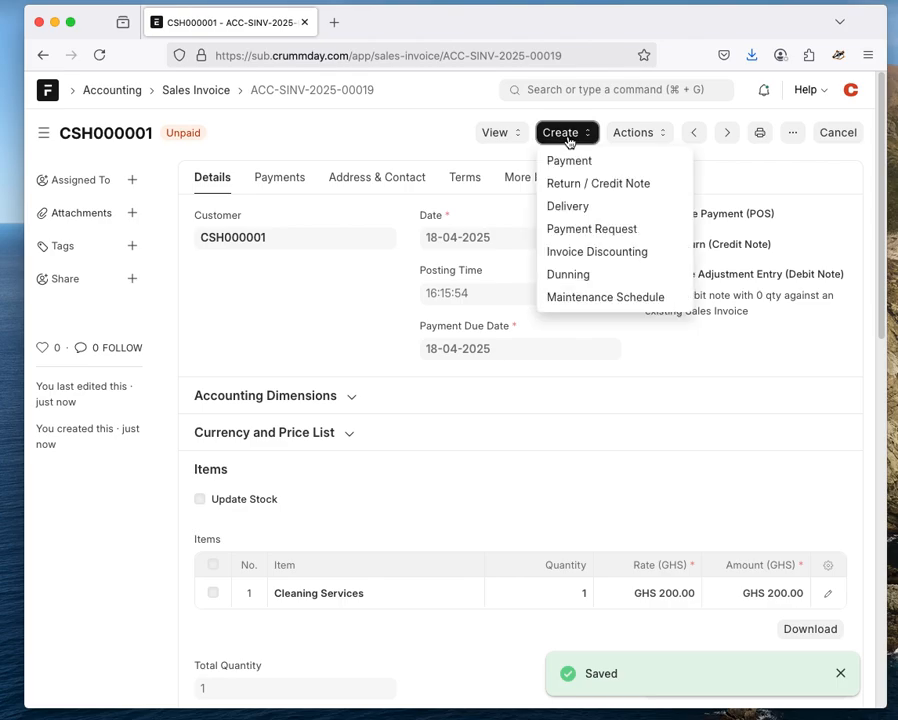
click(598, 207)
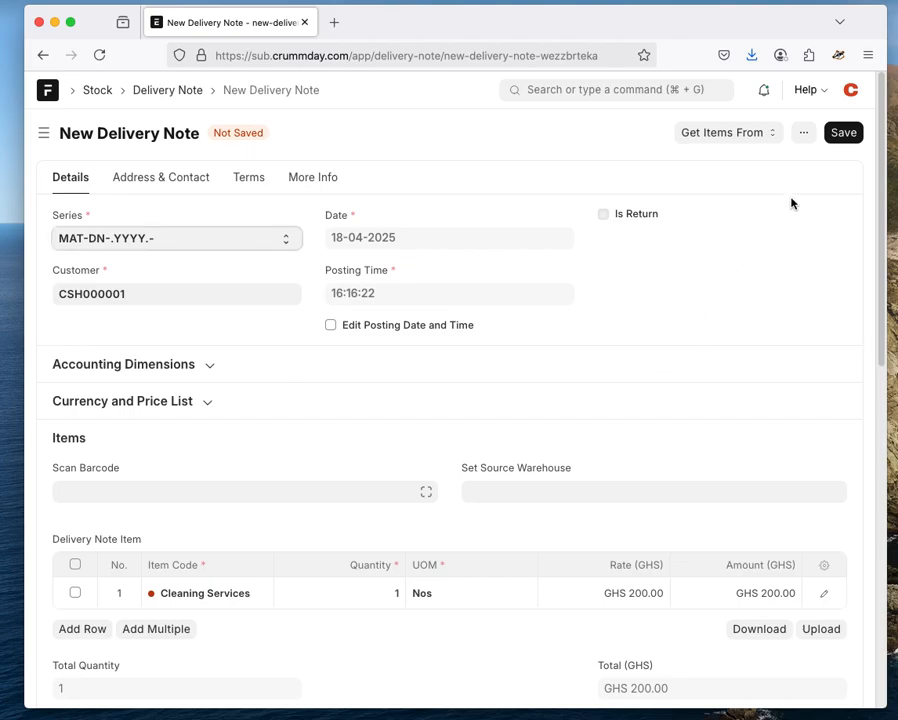
Save the new delivery note and submit it
click(843, 134)
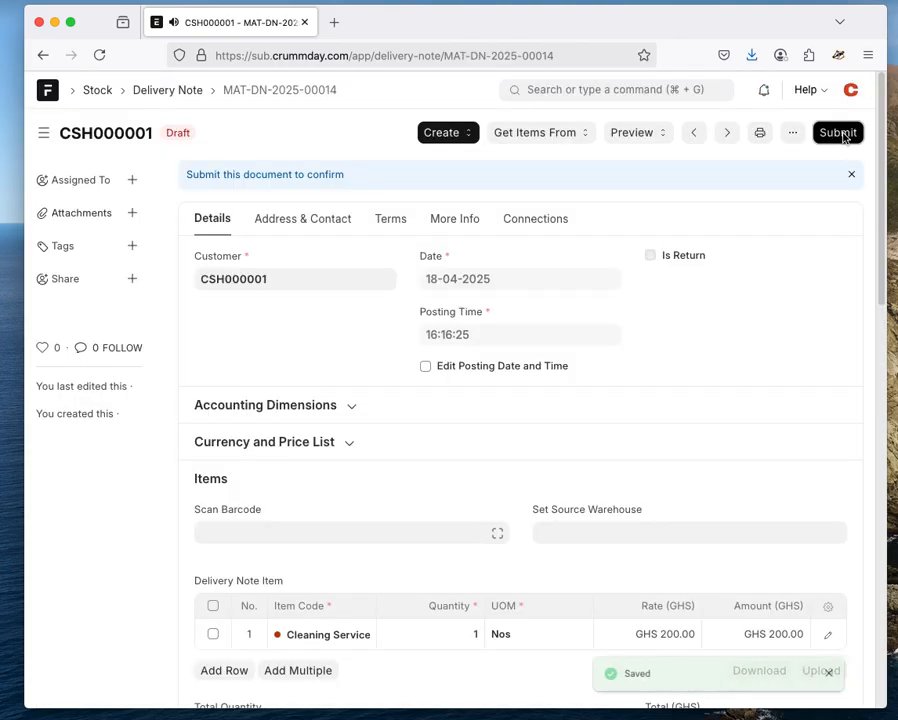
click(838, 134)
click(638, 214)
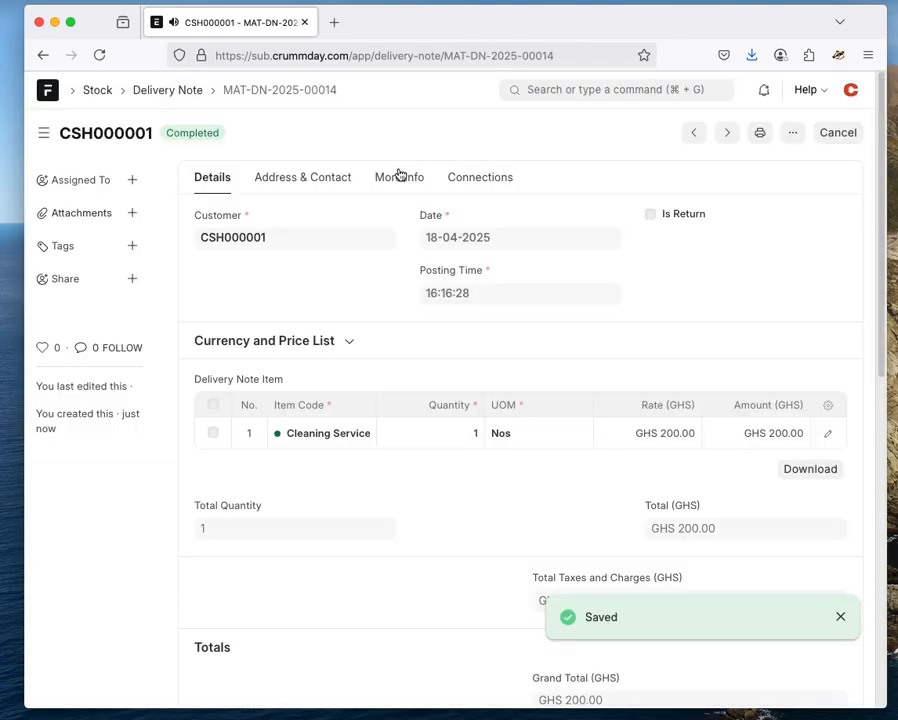
Check the Cleaning Services sales order's status in the order and the sales order list, and reopen the order
click(531, 92)
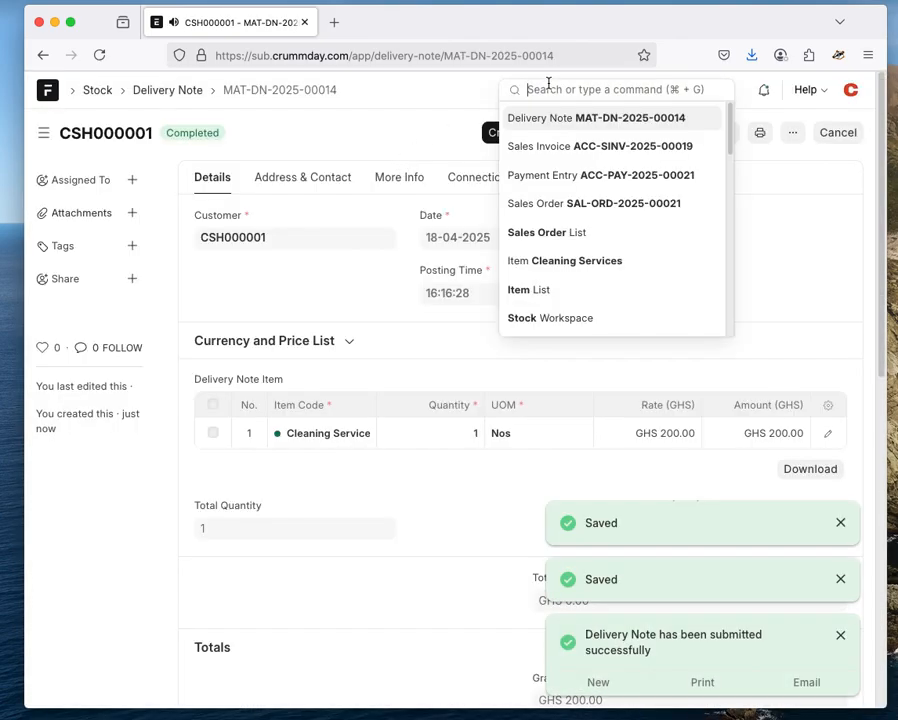
click(622, 206)
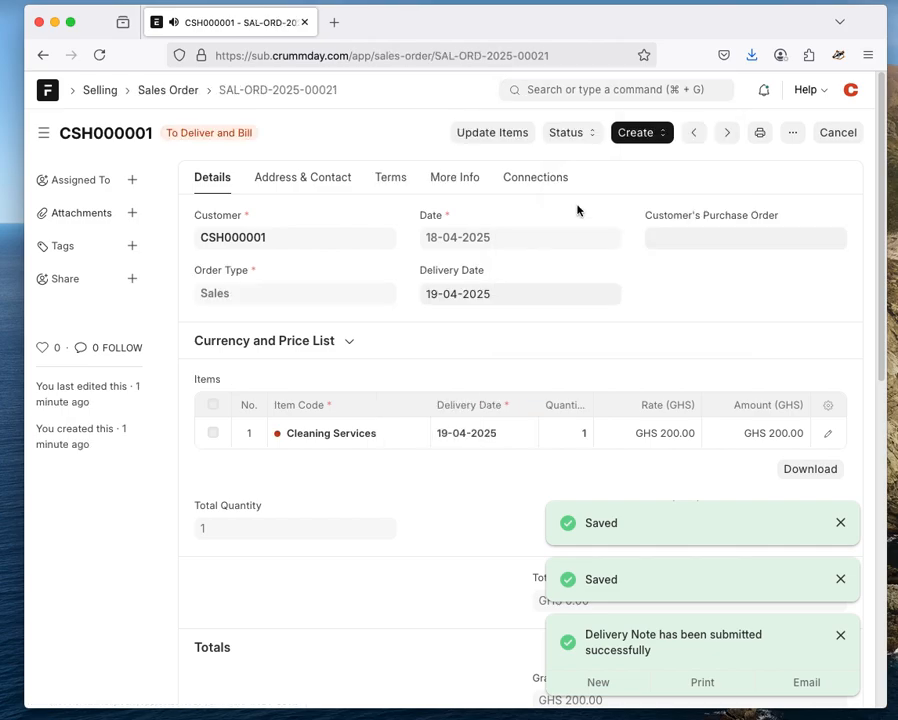
click(172, 93)
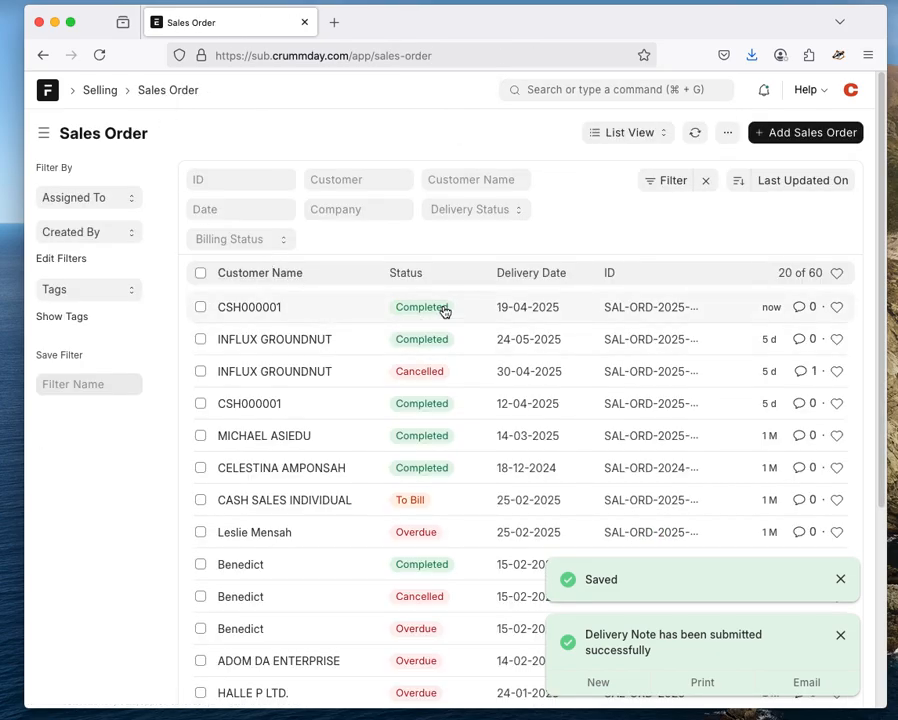
click(260, 306)
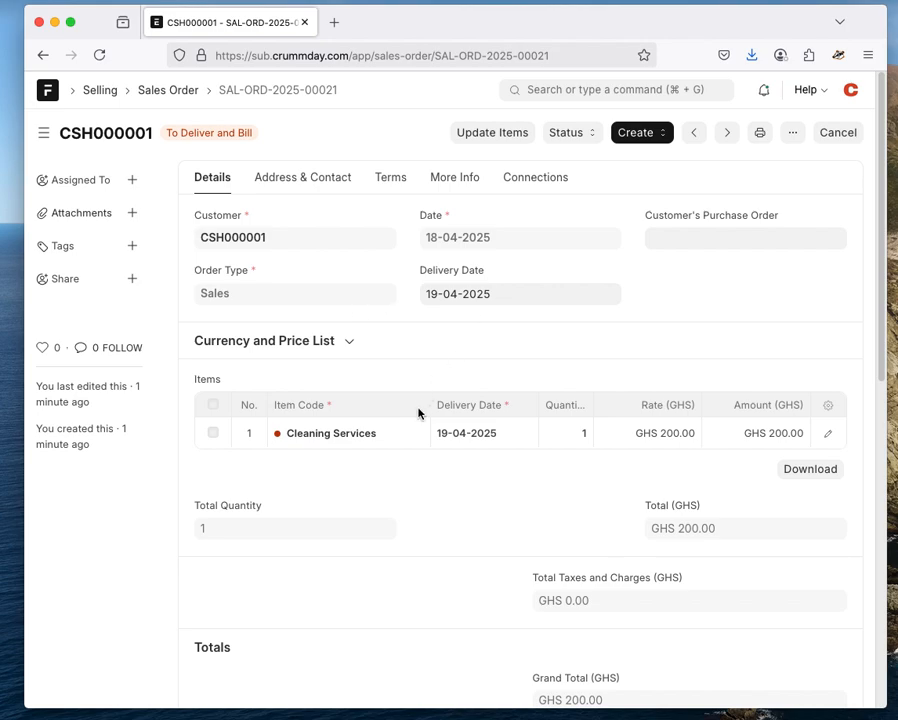
Examine the details of the Cleaning Services item row in the sales order and close the row
click(322, 435)
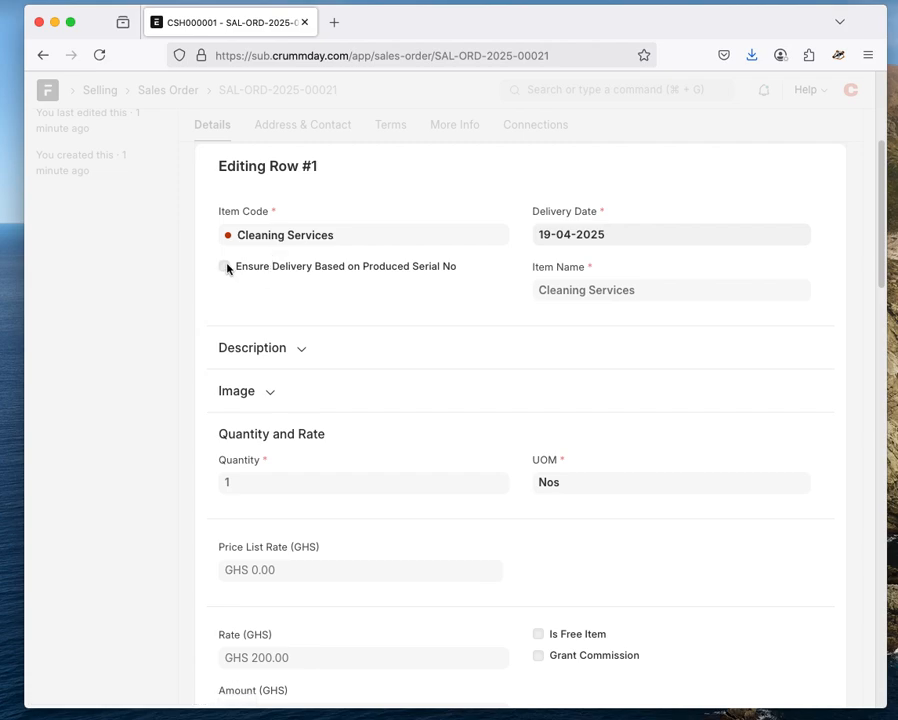
key(Escape)
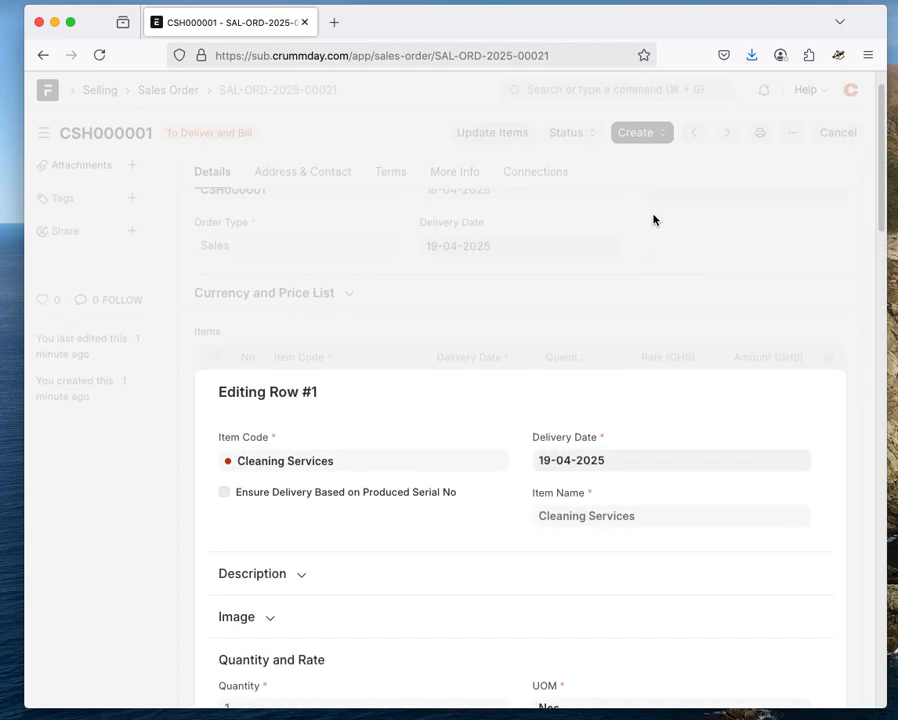
scroll(312, 192, up, 5)
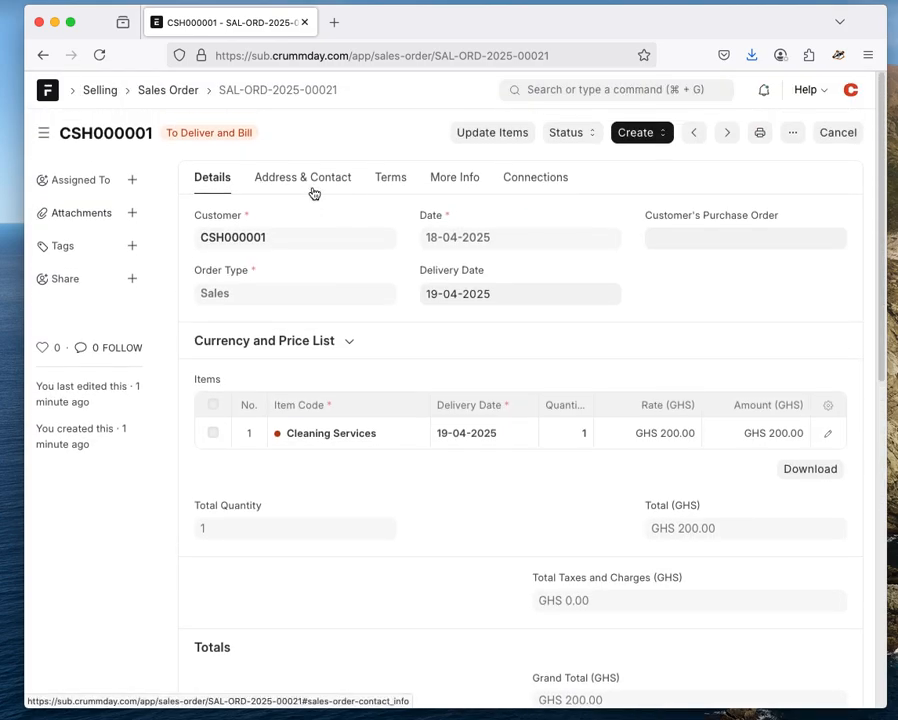